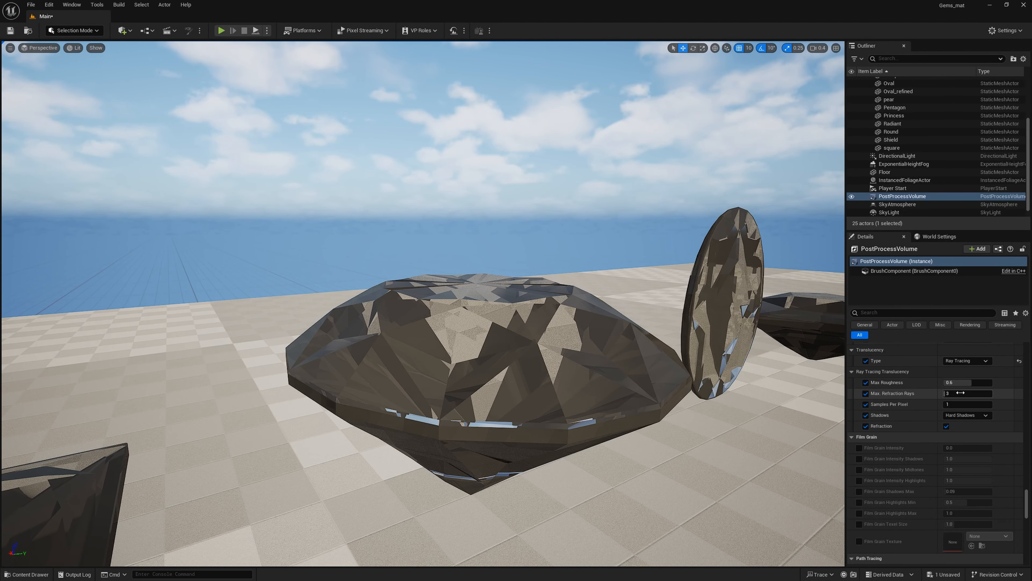
- Set the post process volume's Max. Refraction Rays for ray tracing translucency to 12
mouse_move(961, 392)
left_mouse_down()
mouse_move(978, 392)
mouse_move(963, 392)
left_mouse_up()
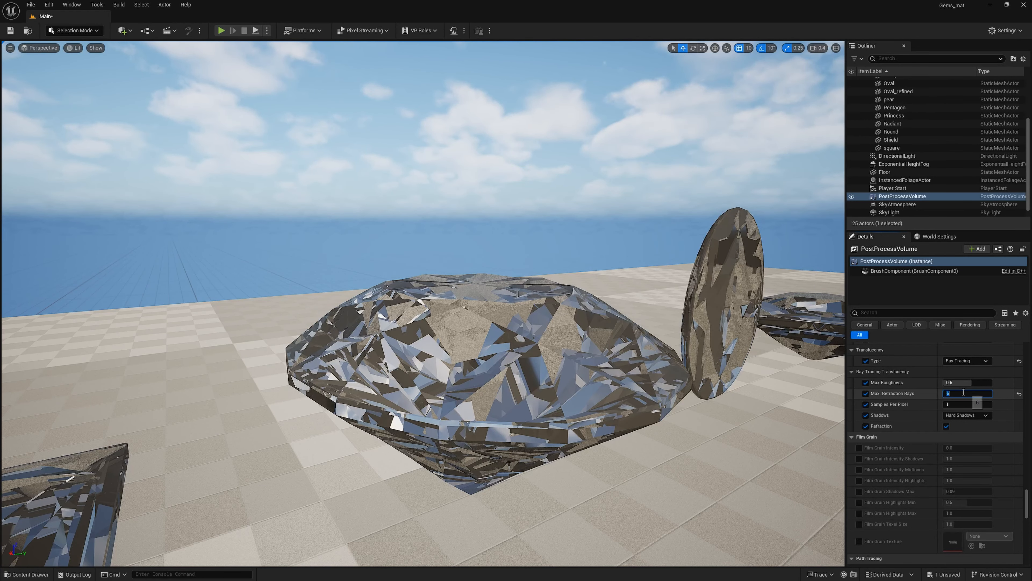
left_click(976, 394)
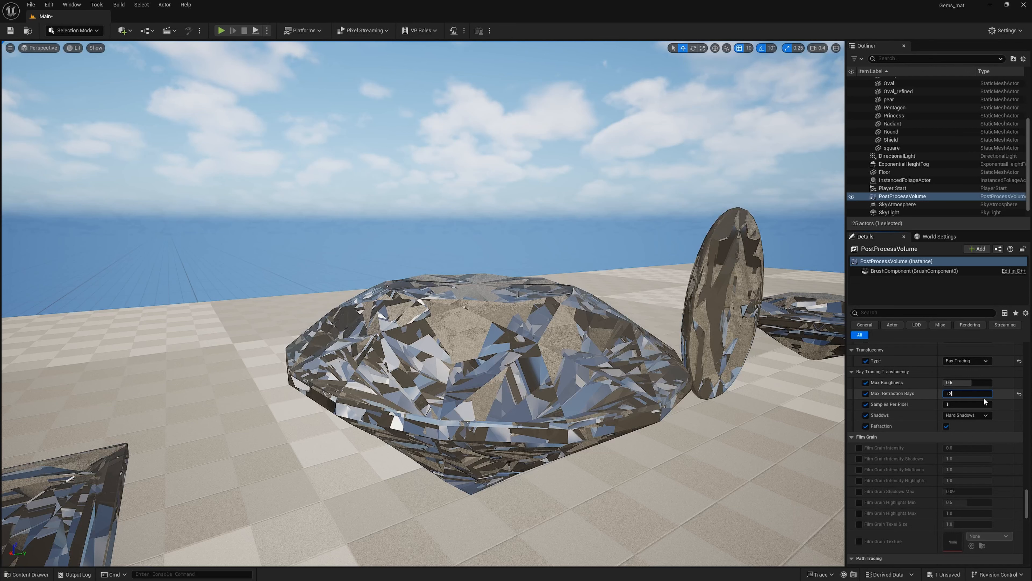
type("12")
key("Return")
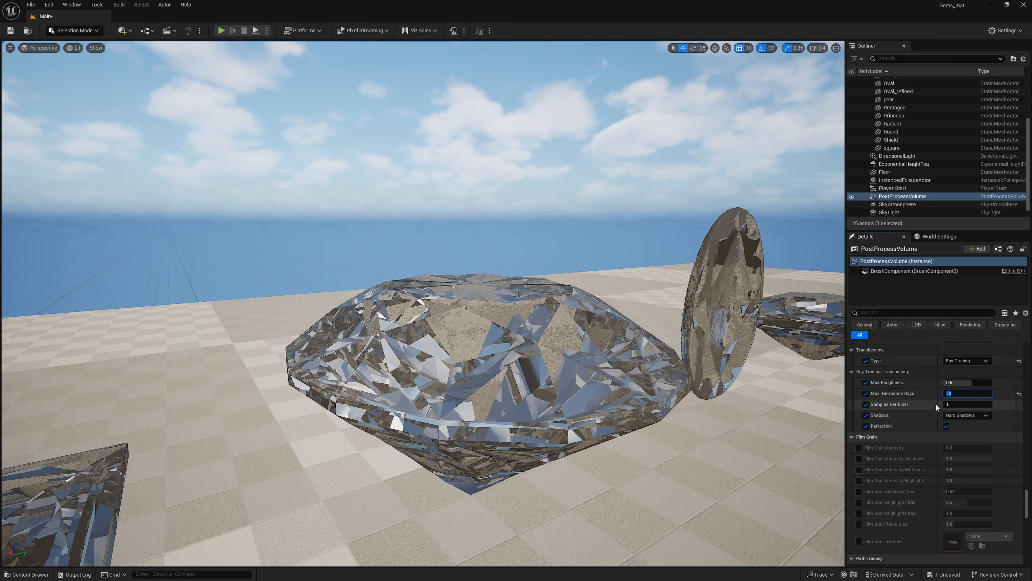
- Set the ray tracing translucency Samples Per Pixel to 9 and its Shadows option to Area Shadows
left_click(960, 407)
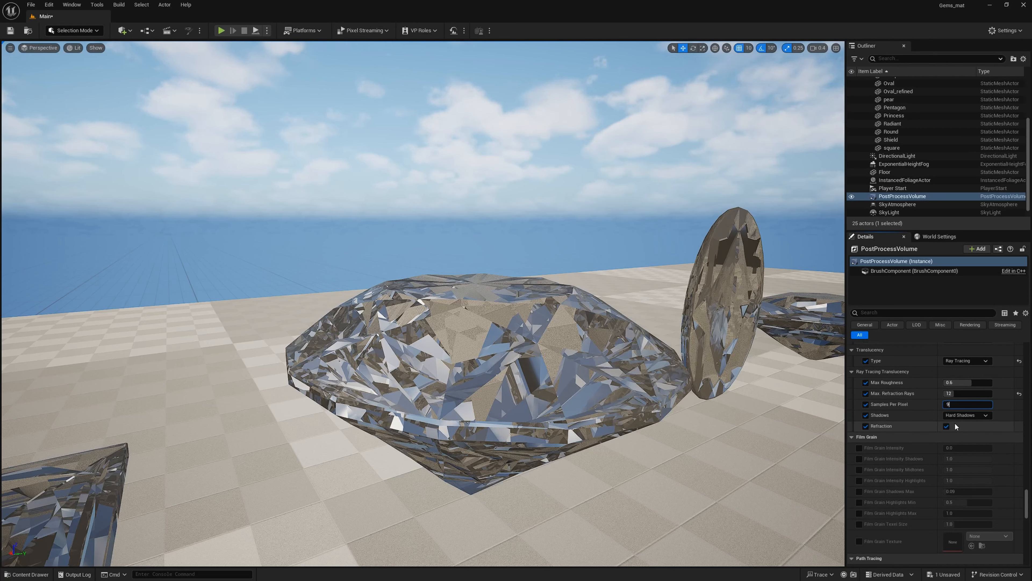
left_click(969, 415)
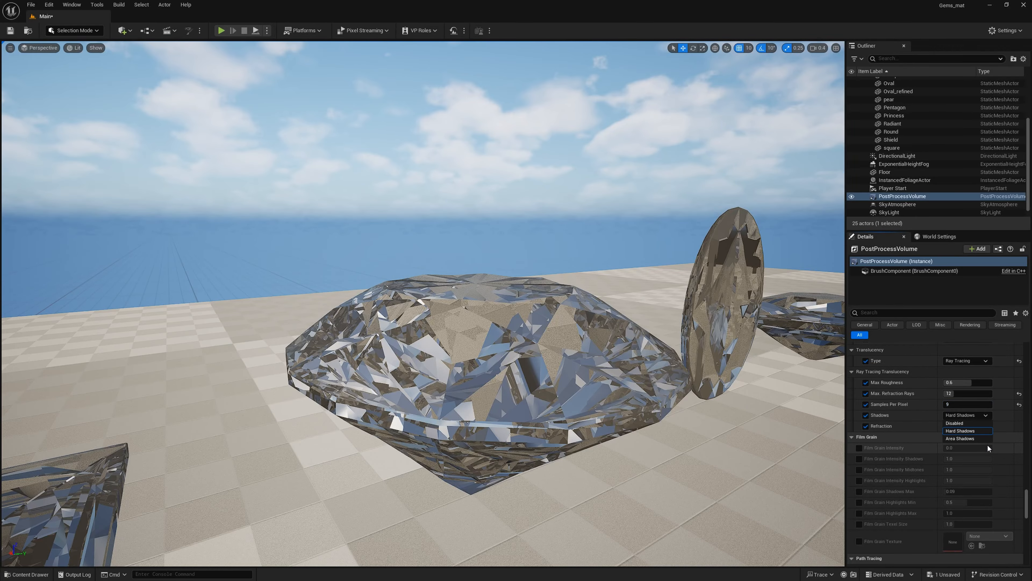
left_click(983, 440)
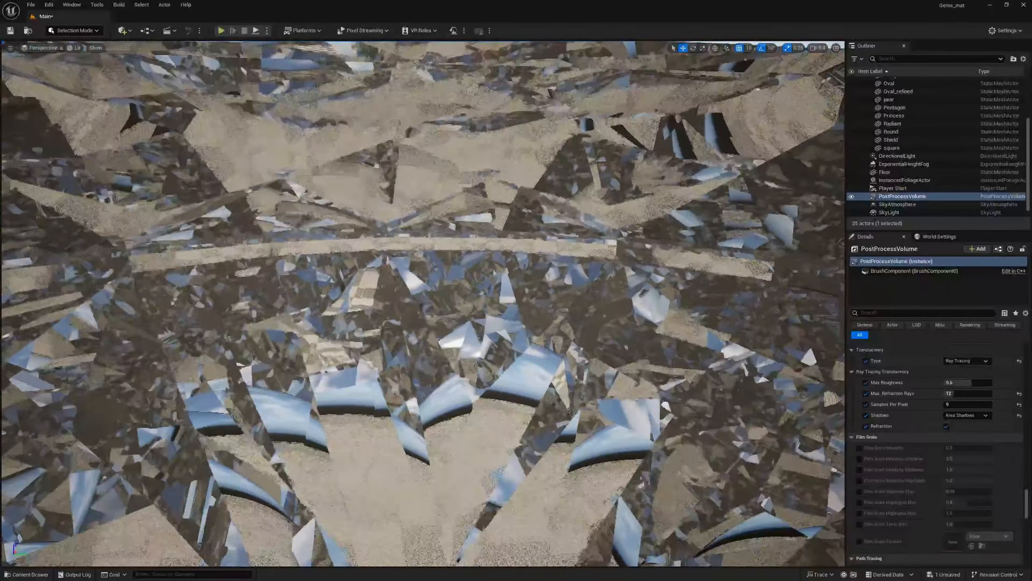
mouse_move(422, 303)
right_mouse_down()
mouse_move(471, 303)
mouse_move(406, 297)
mouse_move(528, 287)
mouse_move(581, 264)
mouse_move(422, 303)
right_mouse_up()
scroll(940, 401, "down", 15)
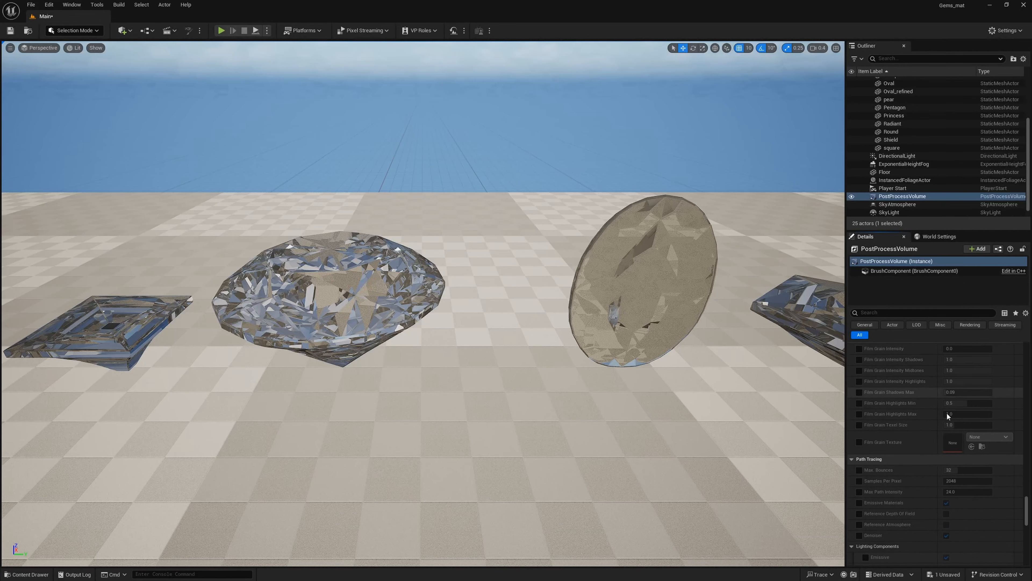
scroll(934, 397, "up", 3)
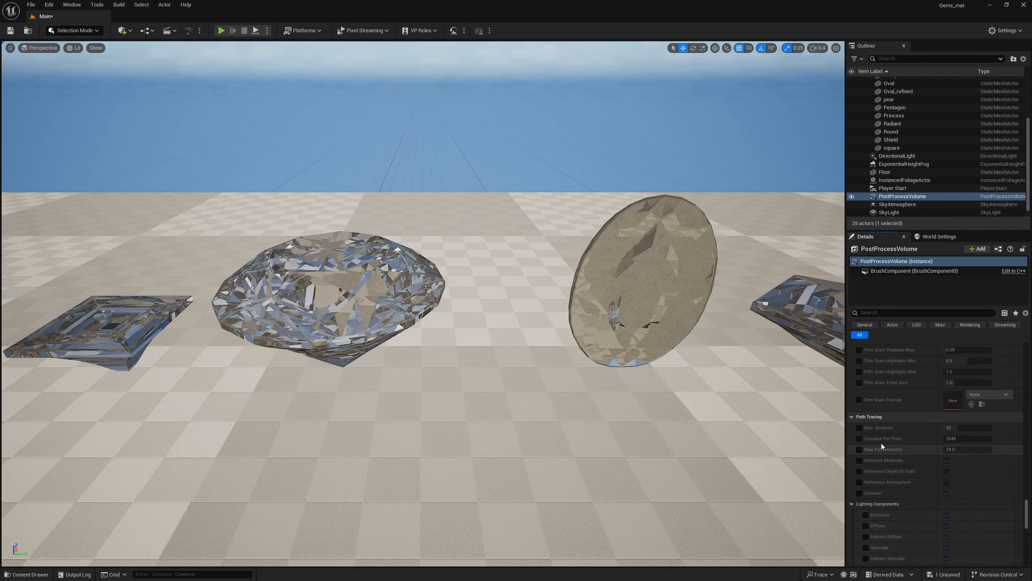
left_click(859, 428)
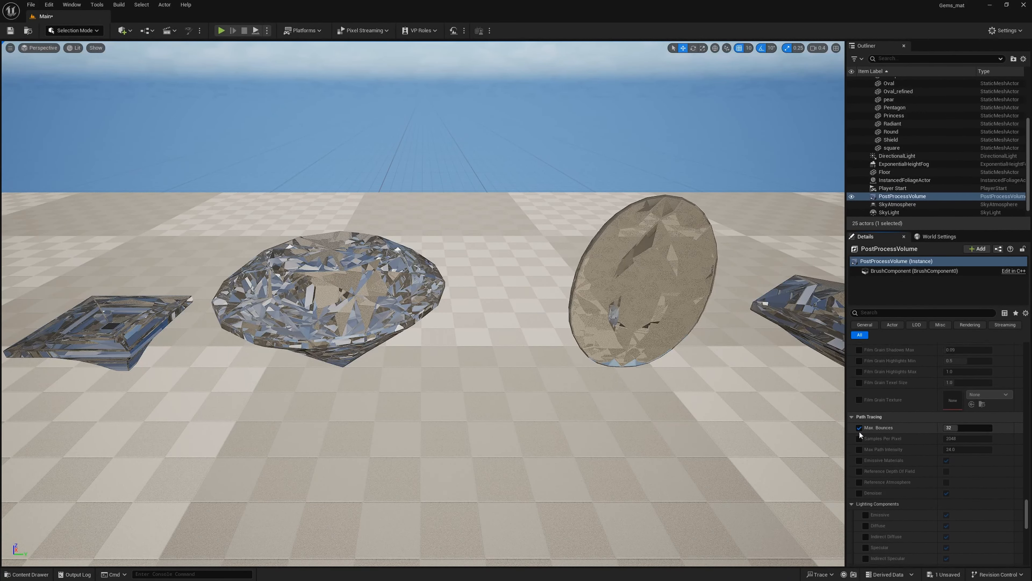
left_click(859, 428)
- Examine the rest of the post process volume's settings and inspect the ray-traced gems in the scene
scroll(889, 439, "down", 2)
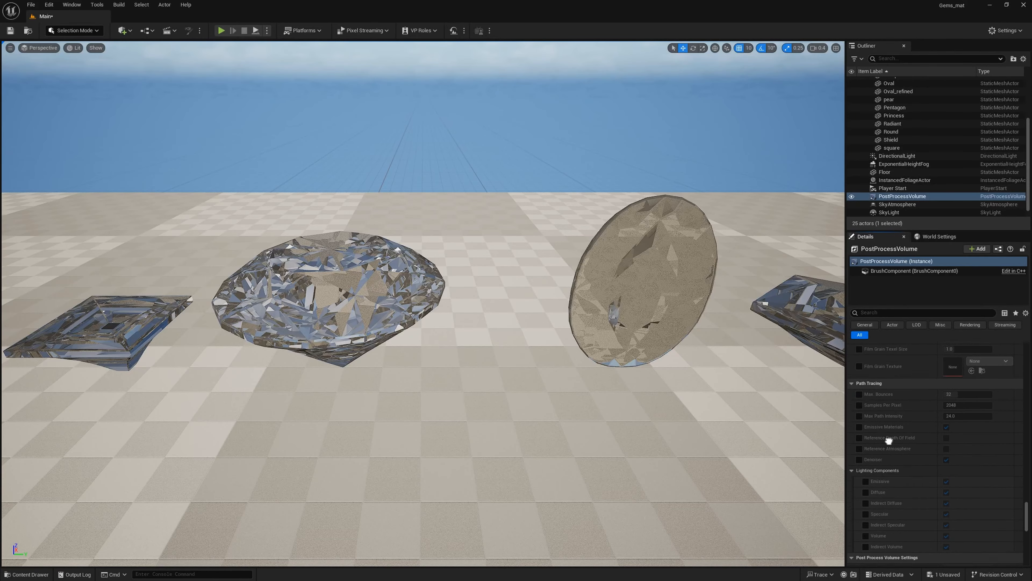
scroll(889, 440, "down", 8)
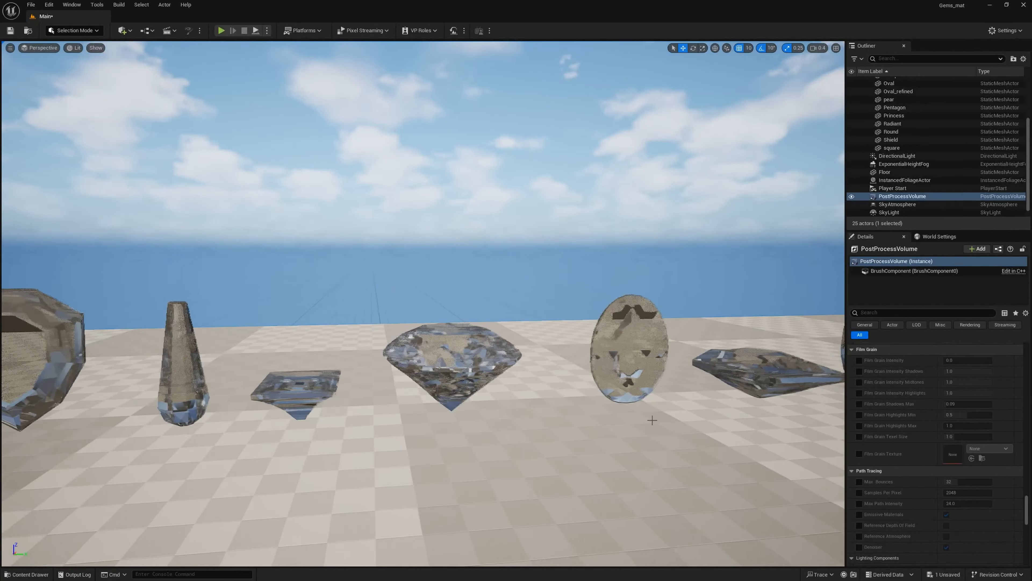
scroll(898, 480, "up", 6)
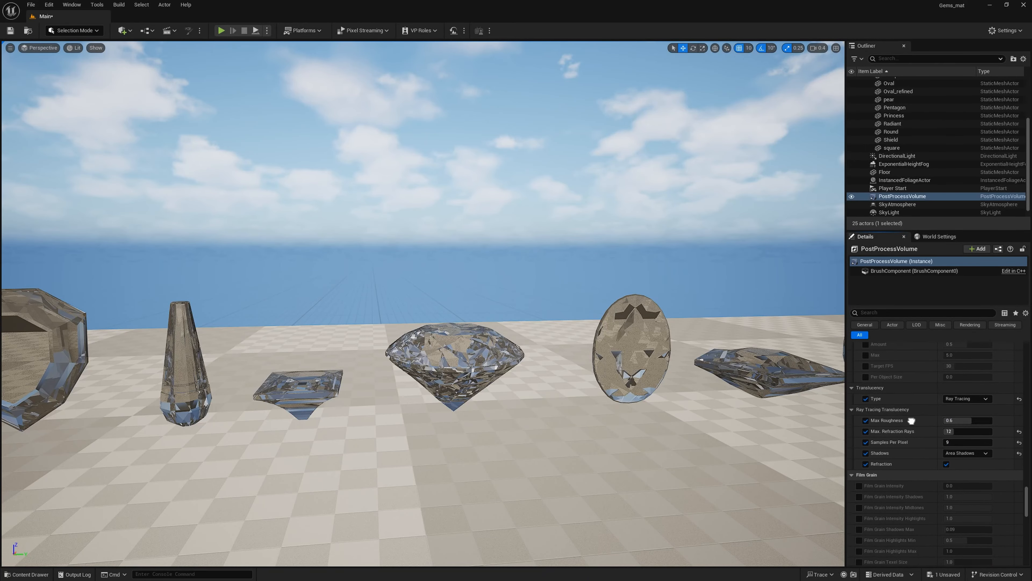
scroll(912, 421, "down", 15)
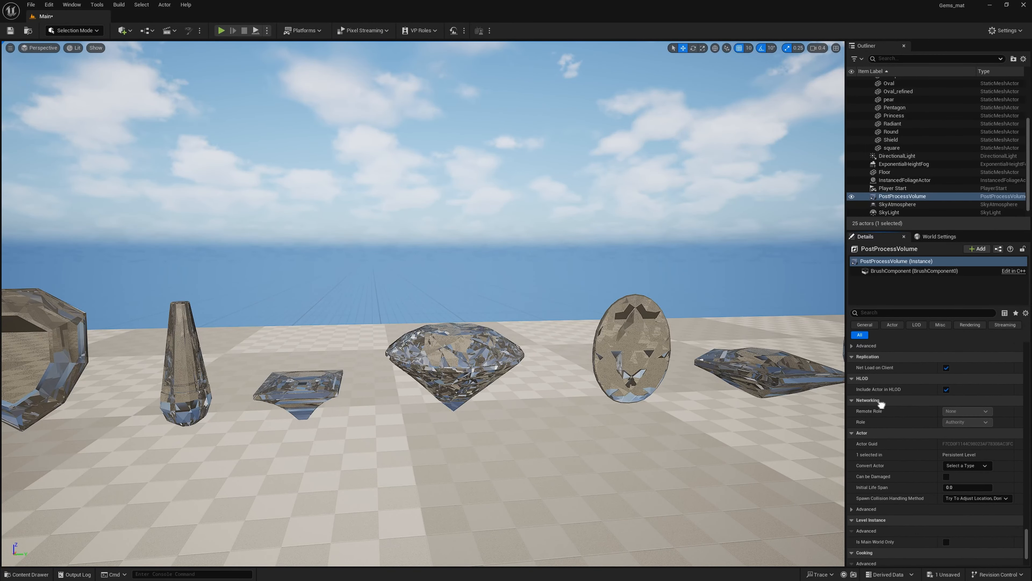
scroll(986, 370, "down", 5)
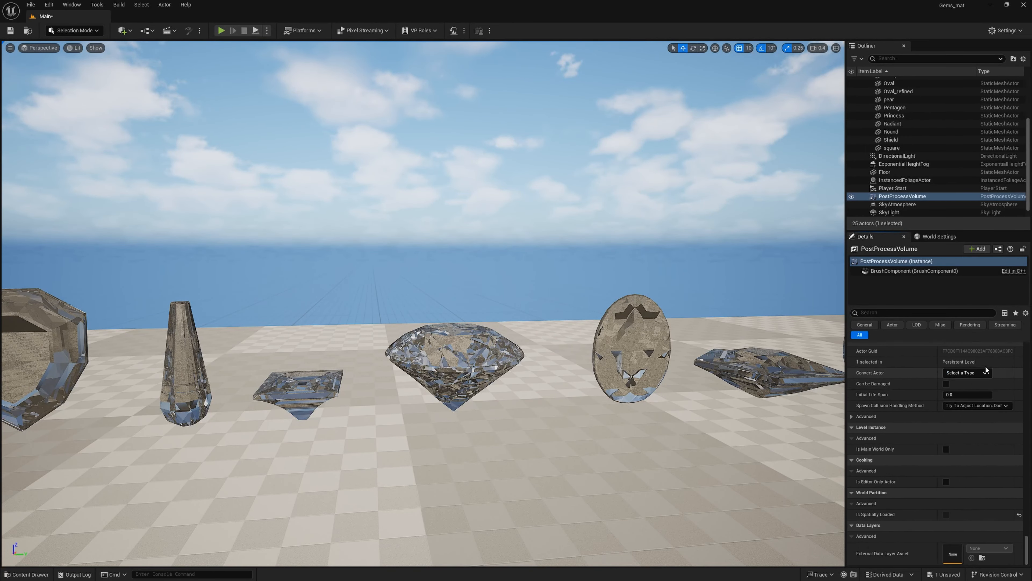
mouse_move(529, 458)
right_mouse_down()
mouse_move(517, 458)
mouse_move(521, 448)
mouse_move(530, 459)
right_mouse_up()
key("w")
key("s")
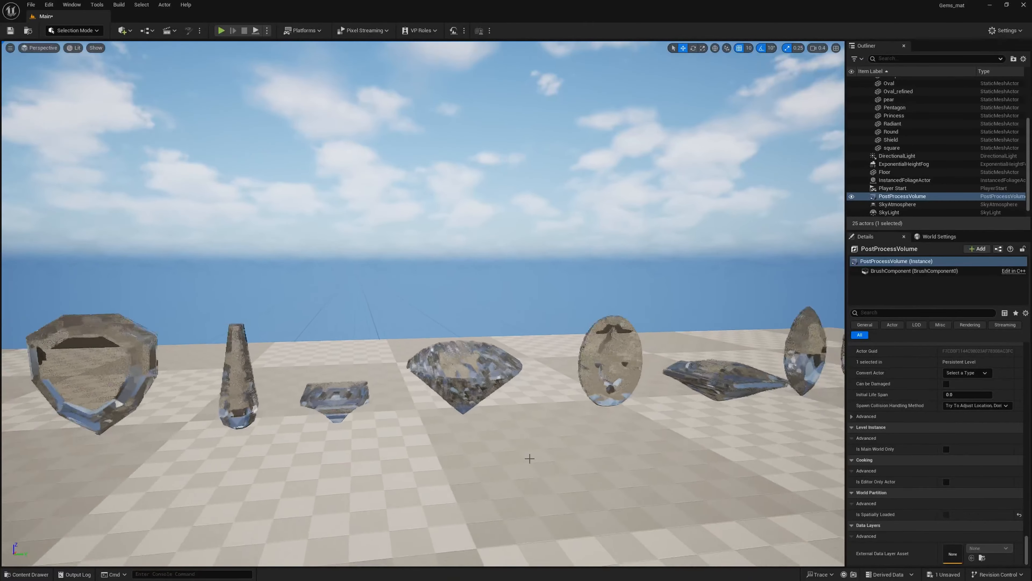
mouse_move(352, 457)
right_mouse_down()
mouse_move(309, 456)
mouse_move(339, 473)
right_mouse_up()
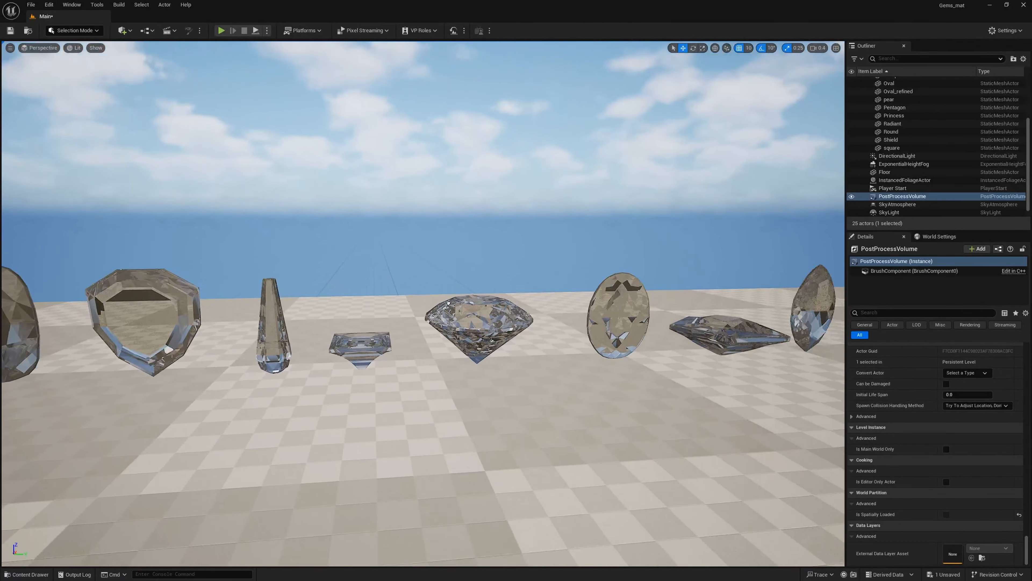
key("w")
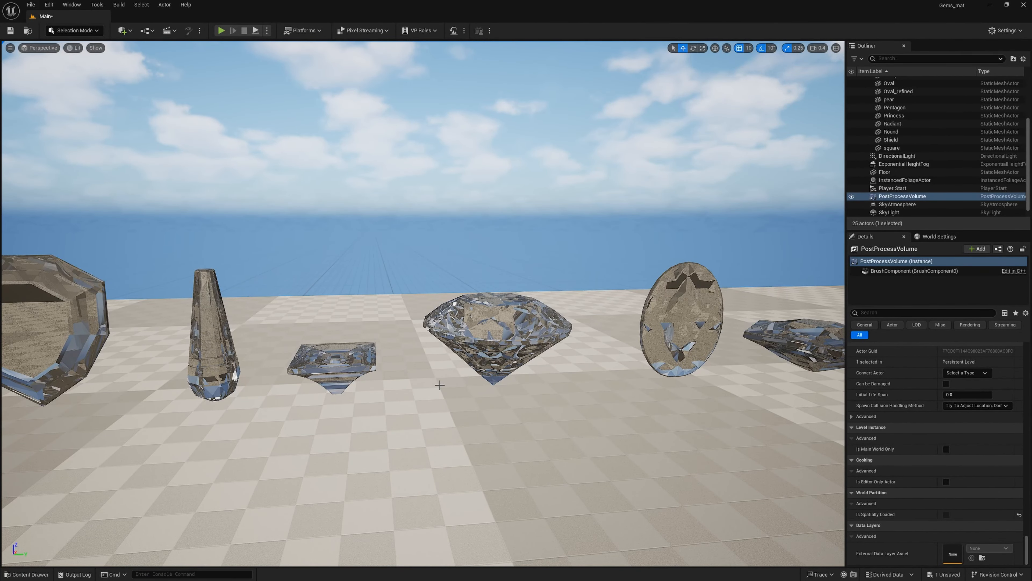
right_click_drag(440, 385, 835, 365)
key("w")
- Duplicate the MI_dimond_white material instance in the material folder and name the copy MI_dimond_purple
key("ctrl+space")
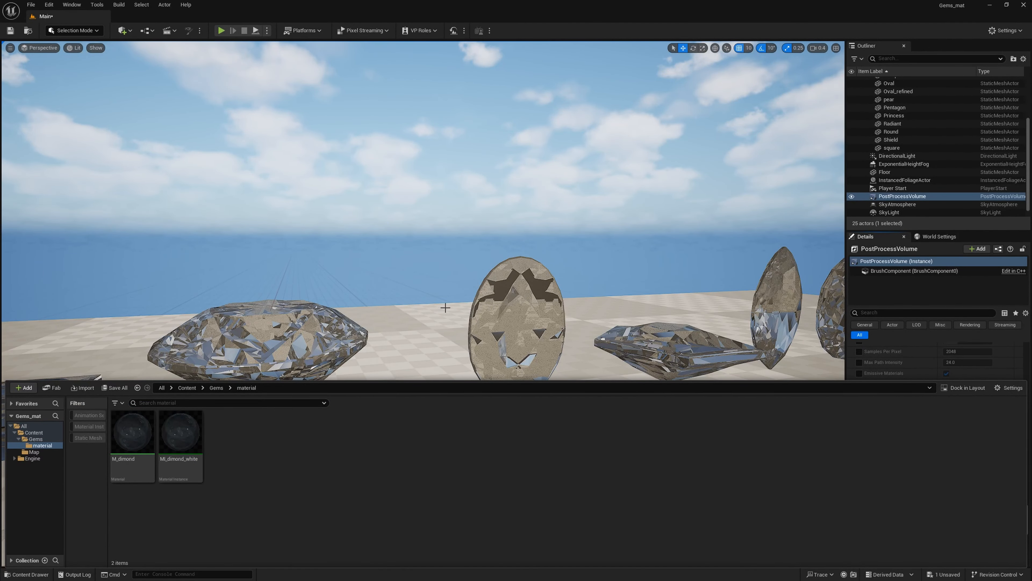
left_click(181, 438)
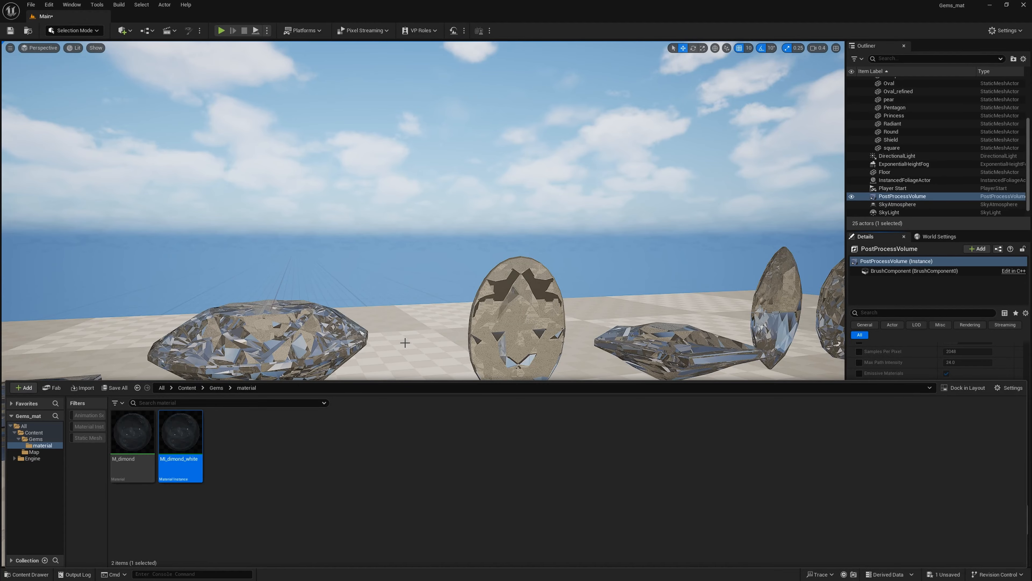
right_click_drag(448, 300, 433, 309)
key("a")
key("d")
key("ctrl+space")
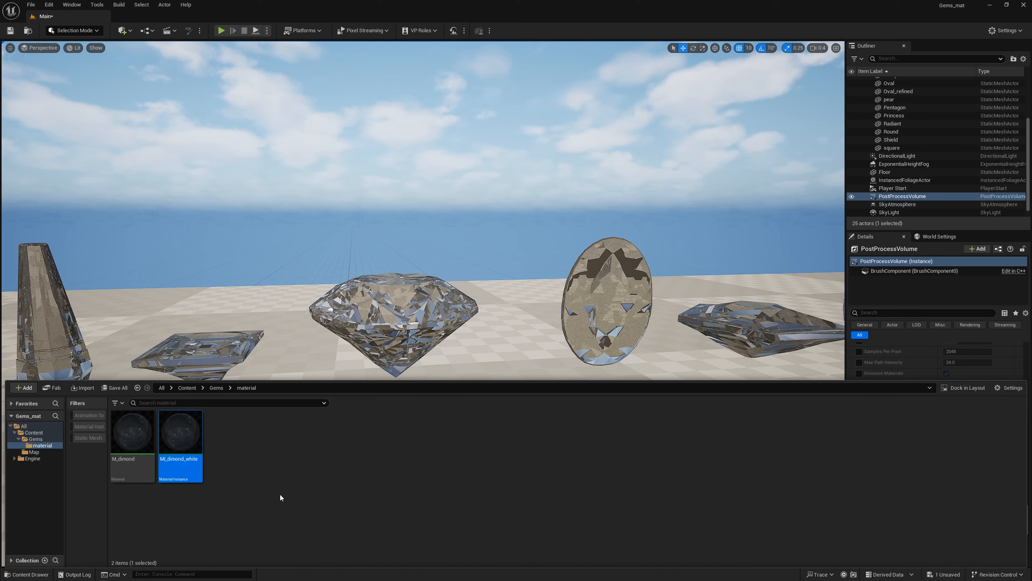
key("ctrl+d")
key("Right")
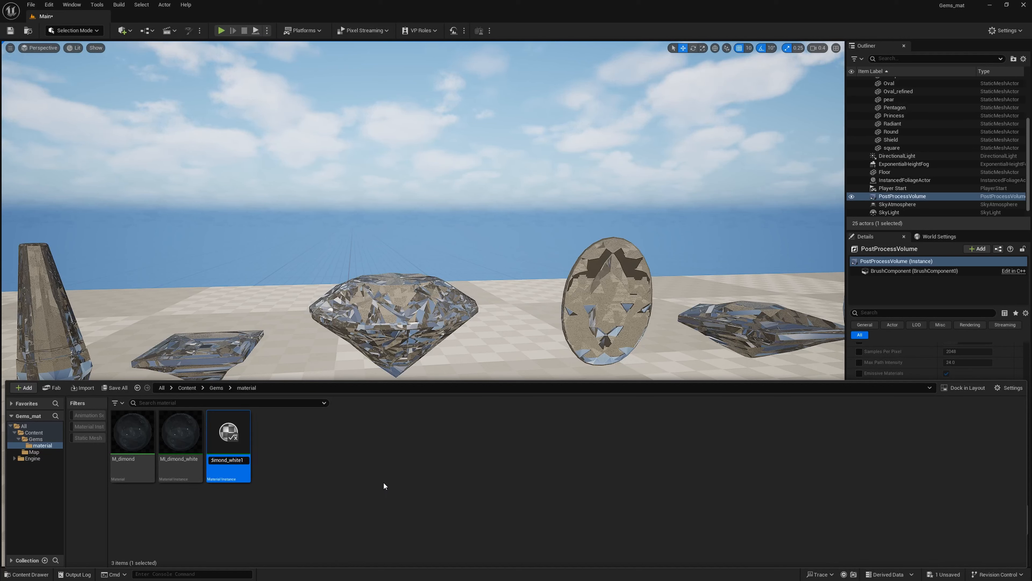
key("BackSpace")
key("BackSpace")
key("BackSpace")
key("BackSpace")
key("BackSpace")
key("BackSpace")
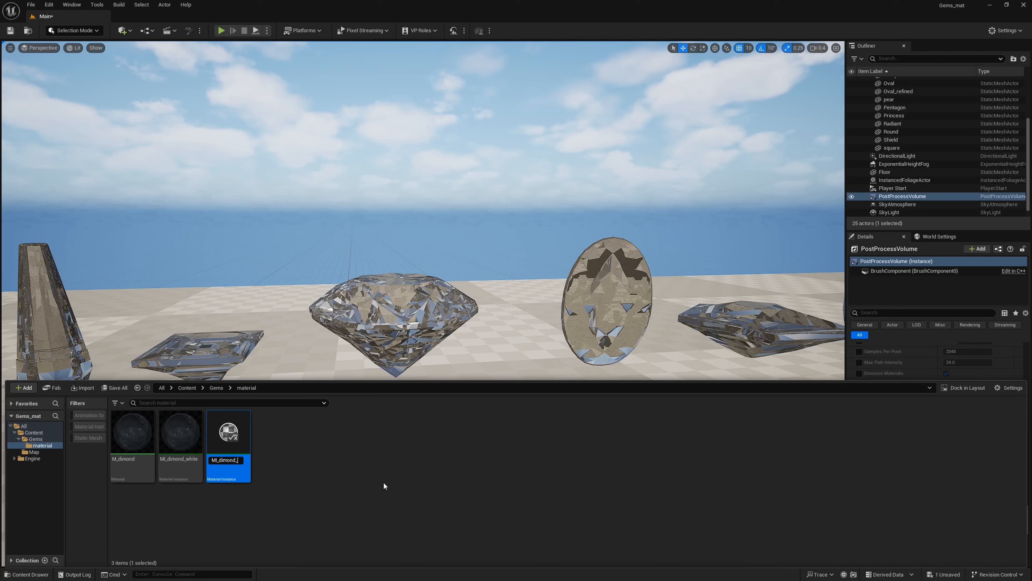
type("purp")
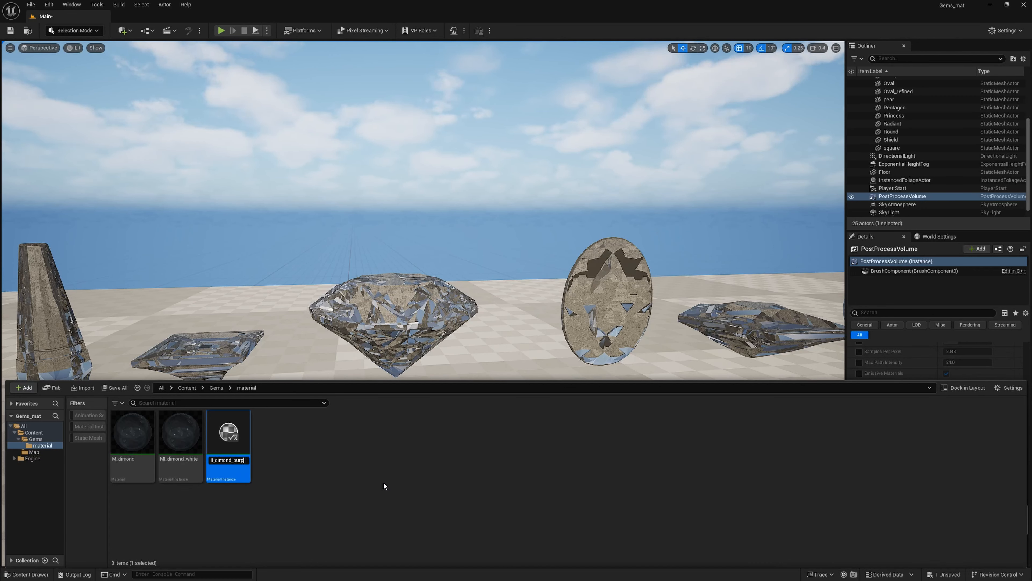
type("le")
key("Return")
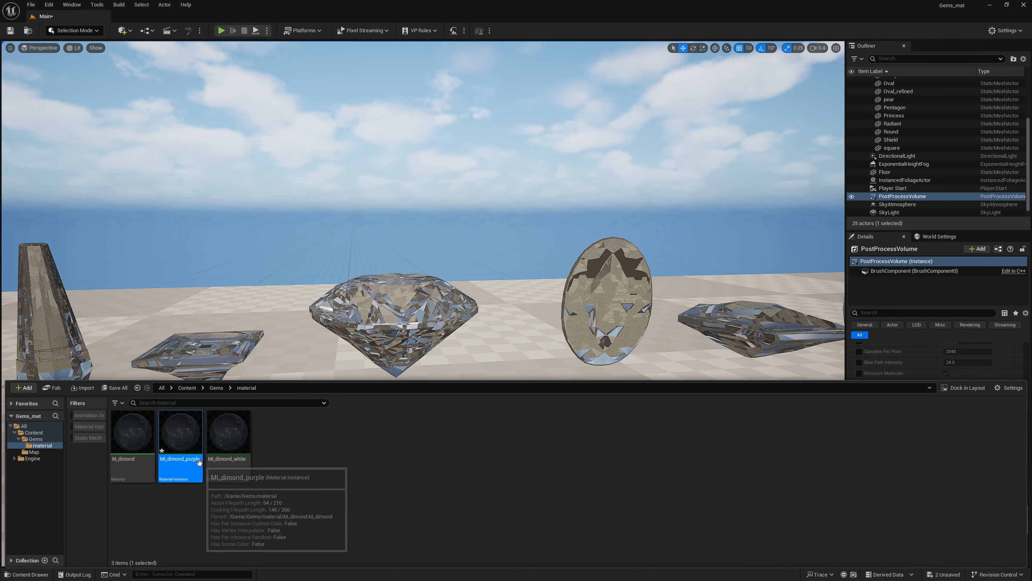
- Apply MI_dimond_purple to the brilliant-cut diamond beside the upright oval gem and open that material instance for editing
left_click_drag(199, 461, 412, 315)
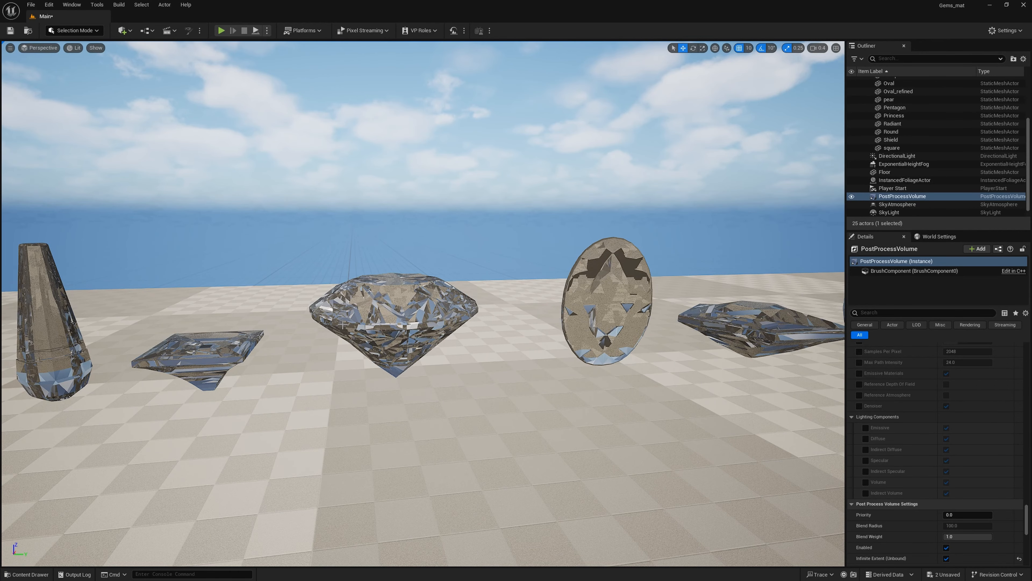
key("ctrl+space")
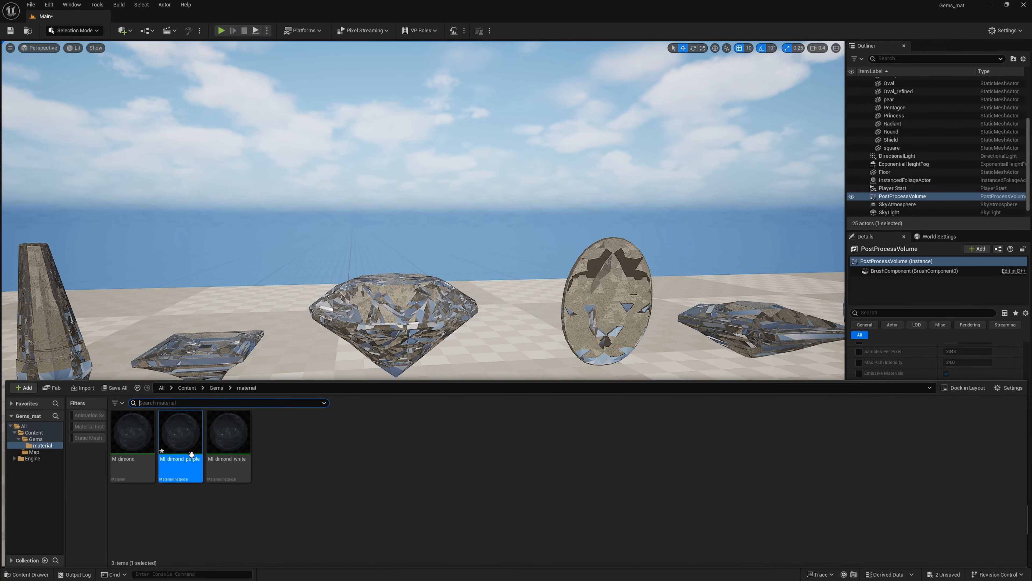
double_click(193, 428)
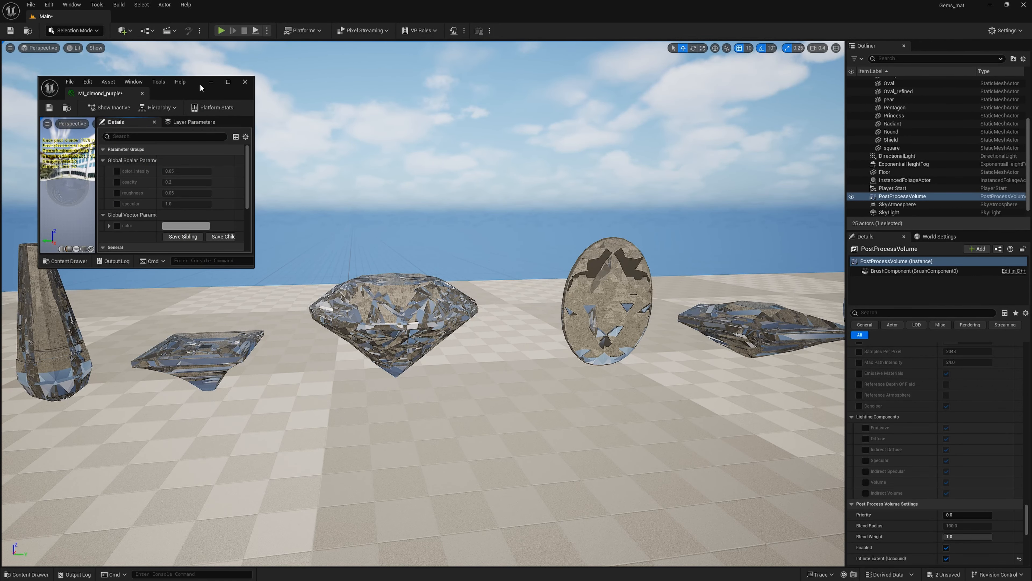
- Enable the color parameter override and set it to magenta with R 1.0, G 0.0, B 1.0 and A 1.0
left_click_drag(200, 83, 185, 86)
left_click(101, 228)
left_click(164, 229)
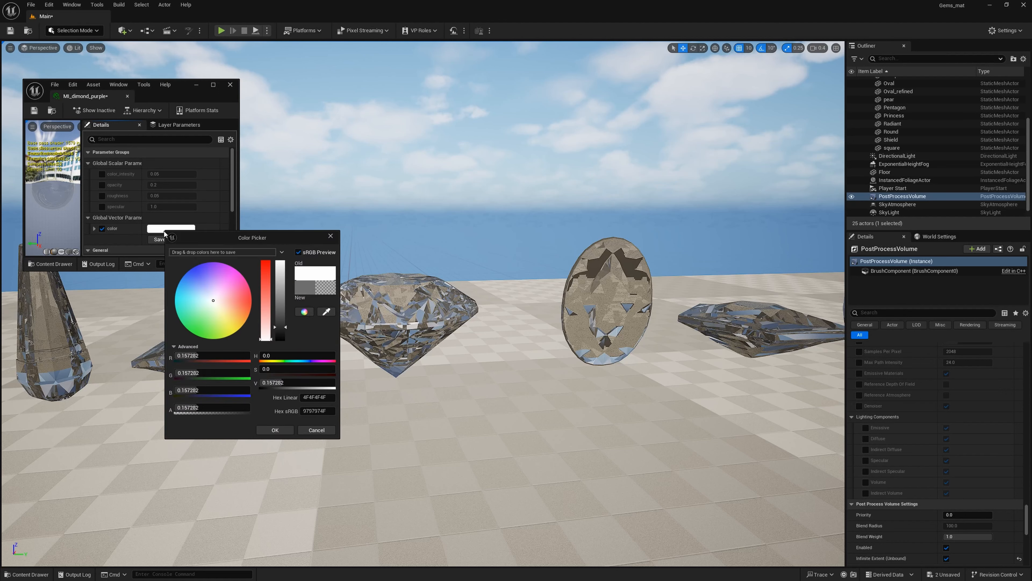
left_click_drag(239, 354, 175, 373)
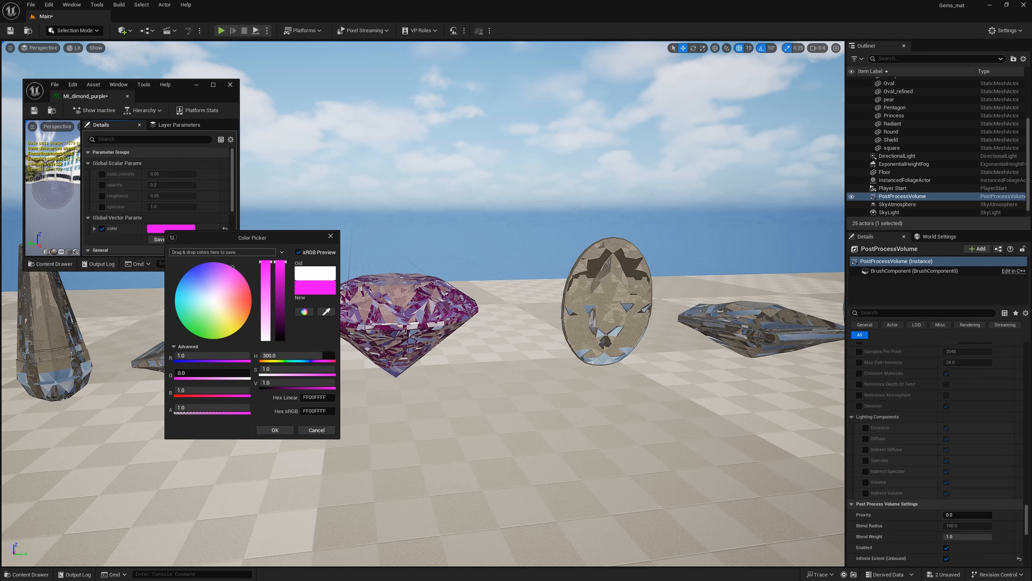
key("w")
right_click_drag(423, 391, 390, 366)
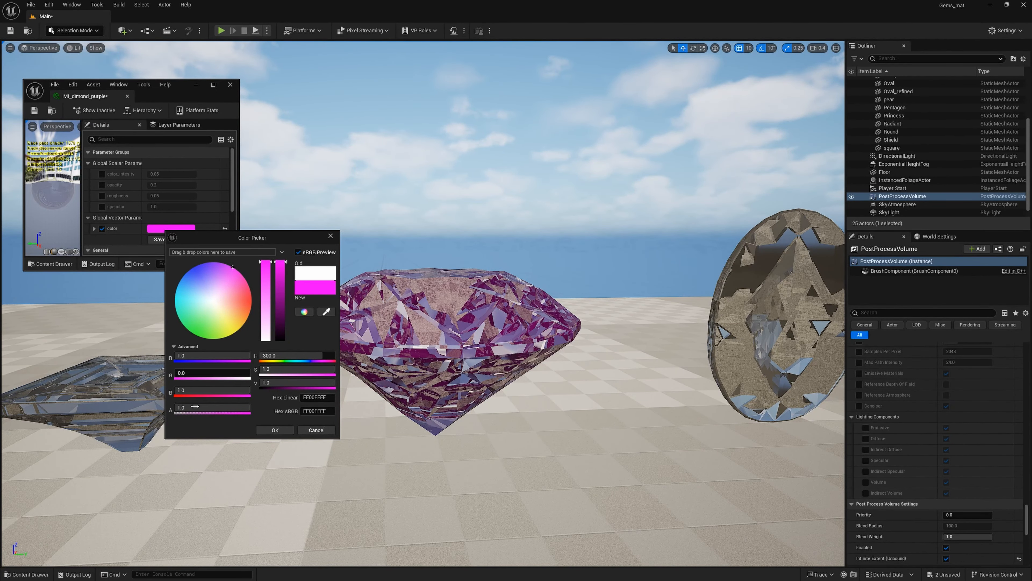
- Shift the material color toward purple by reducing its red component to 0.651, and accept the color
left_click_drag(243, 390, 244, 391)
mouse_move(221, 353)
left_mouse_down()
mouse_move(211, 354)
mouse_move(224, 355)
left_mouse_up()
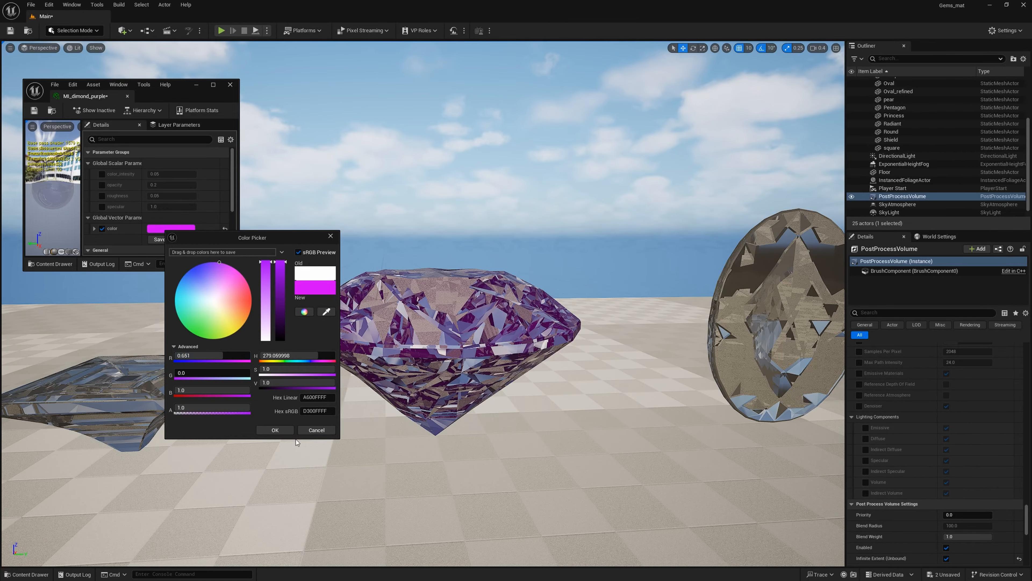
left_click(277, 431)
right_click_drag(325, 419, 390, 366)
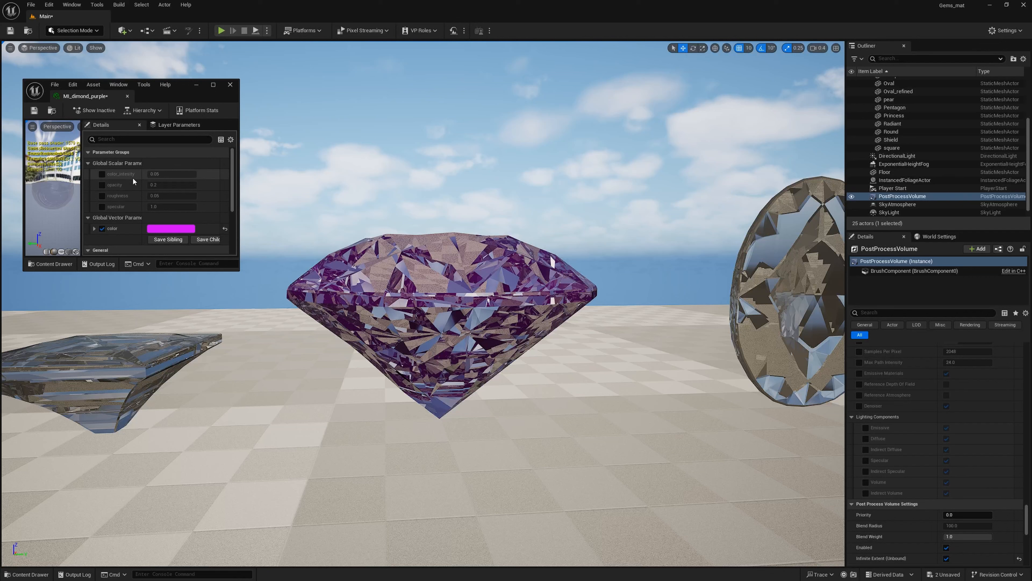
- Enable the color_intensity and opacity overrides and set color_intensity to 1
left_click(102, 174)
left_click(101, 185)
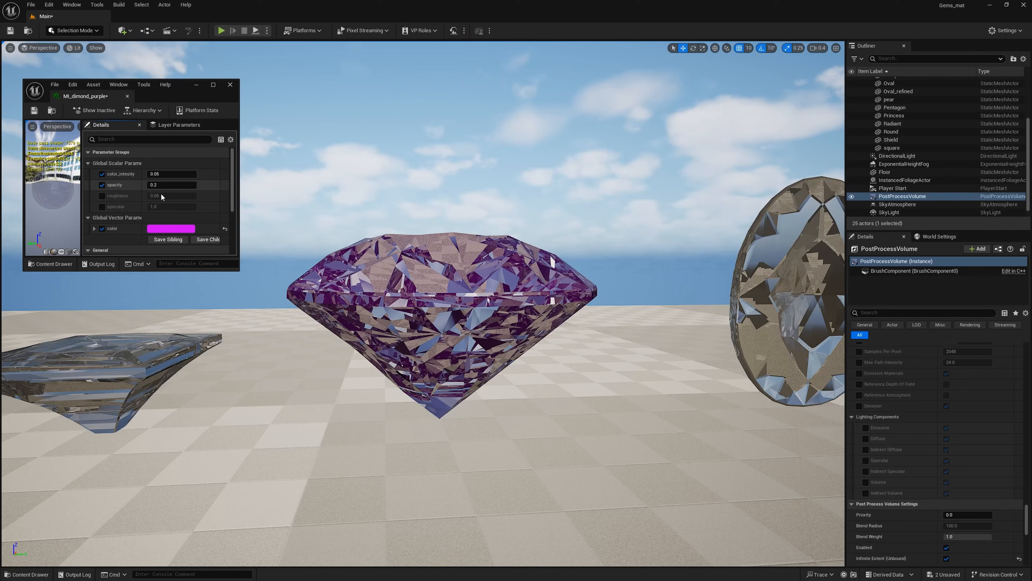
left_click(175, 175)
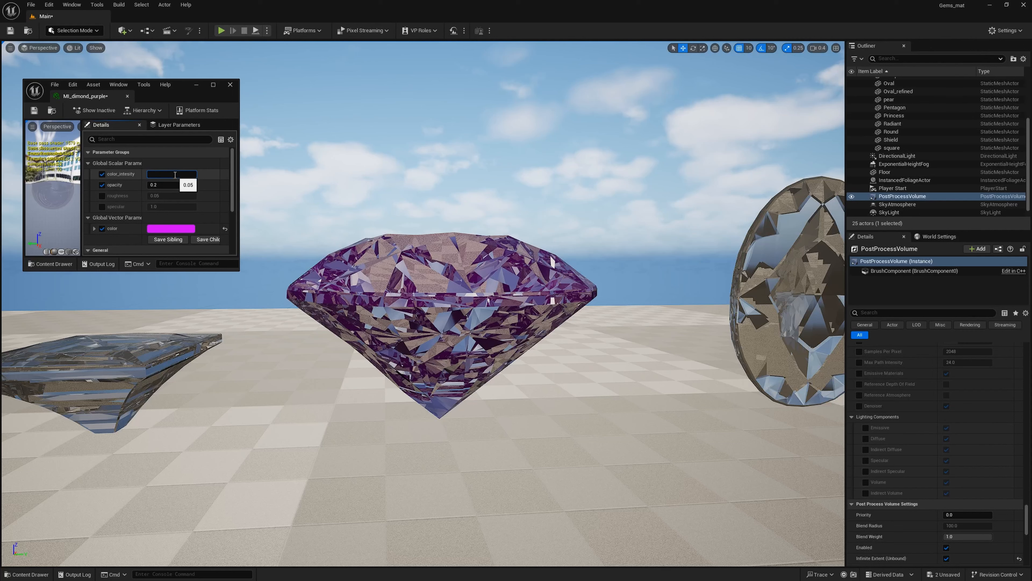
type("1")
key("Return")
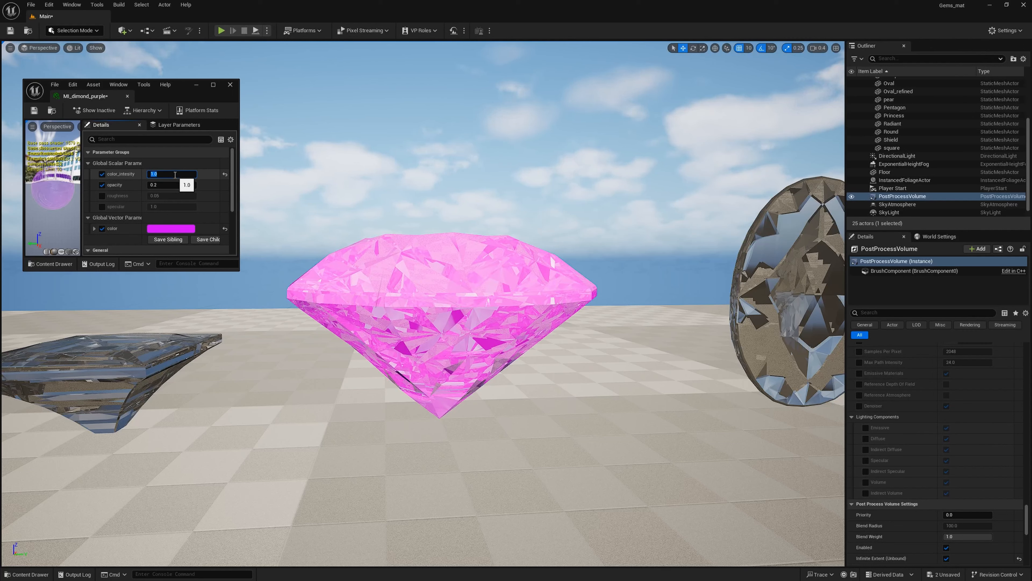
- Try a color_intensity of 0.05 on the purple diamond material, and settle on 0.1
type("0.05")
key("Return")
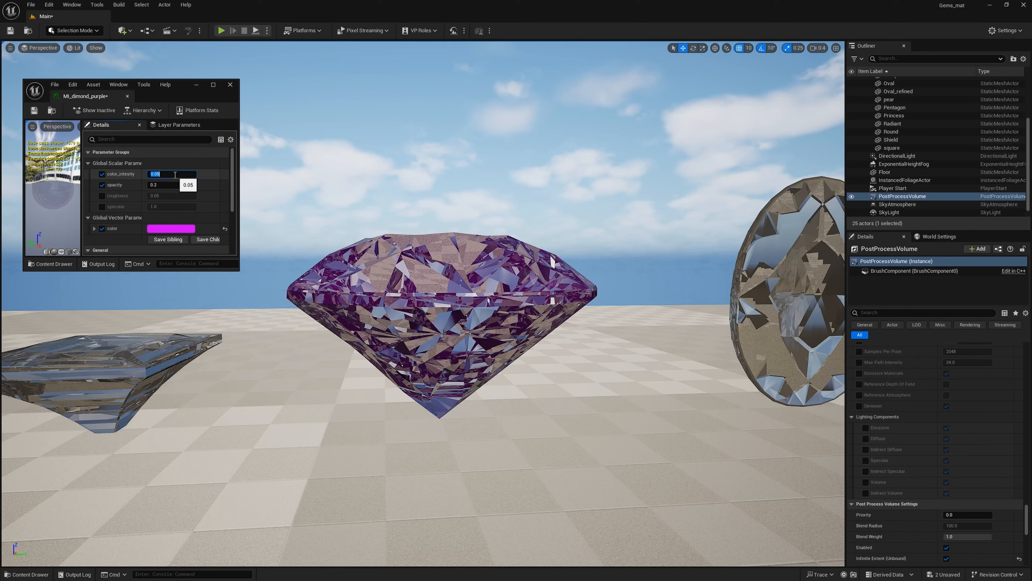
type("0.")
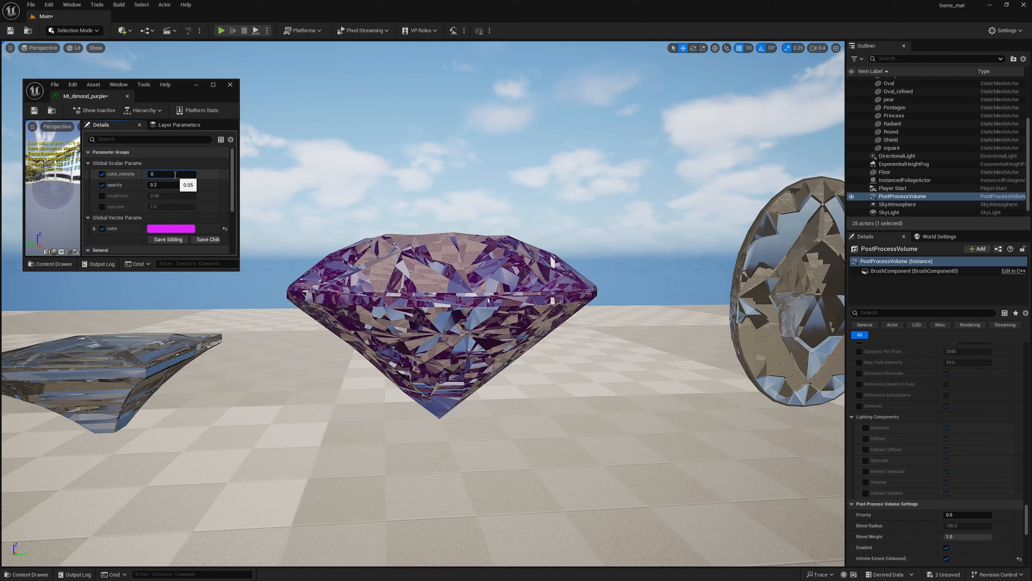
type("1")
key("Return")
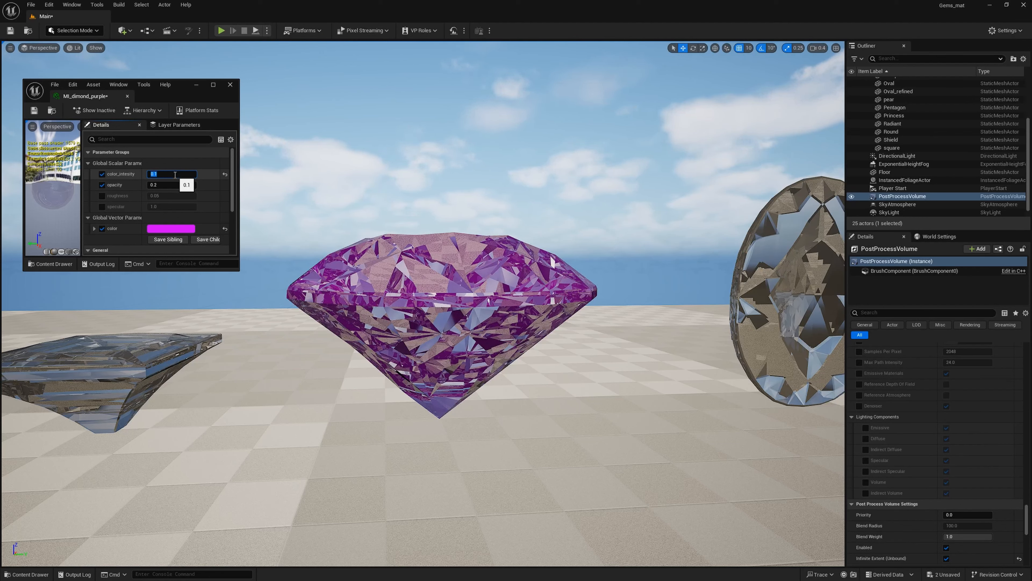
- Adjust the purple diamond's opacity, comparing 0.25 and 0.3, and settle on 0.25
left_click(166, 185)
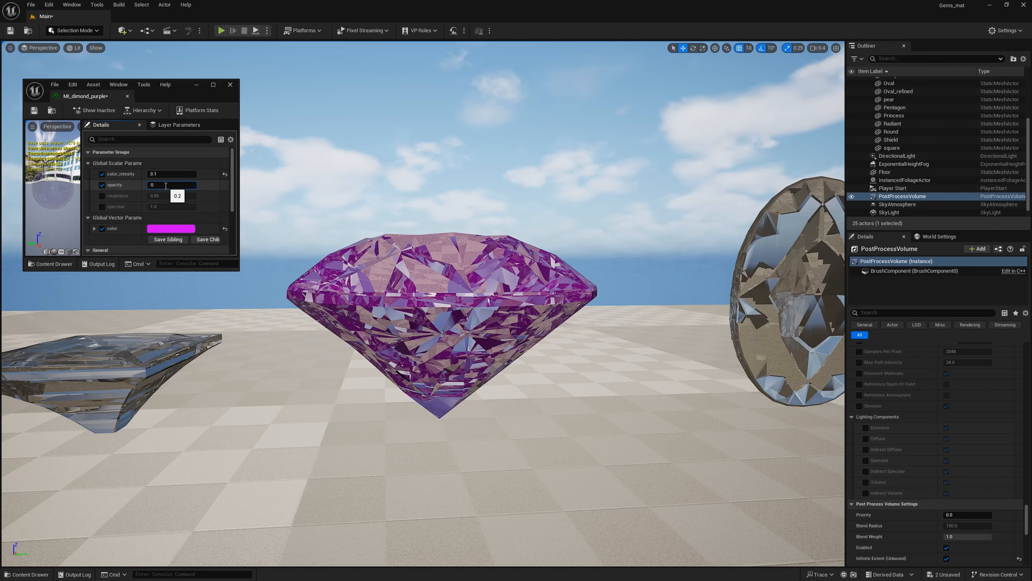
type("0.25")
key("Return")
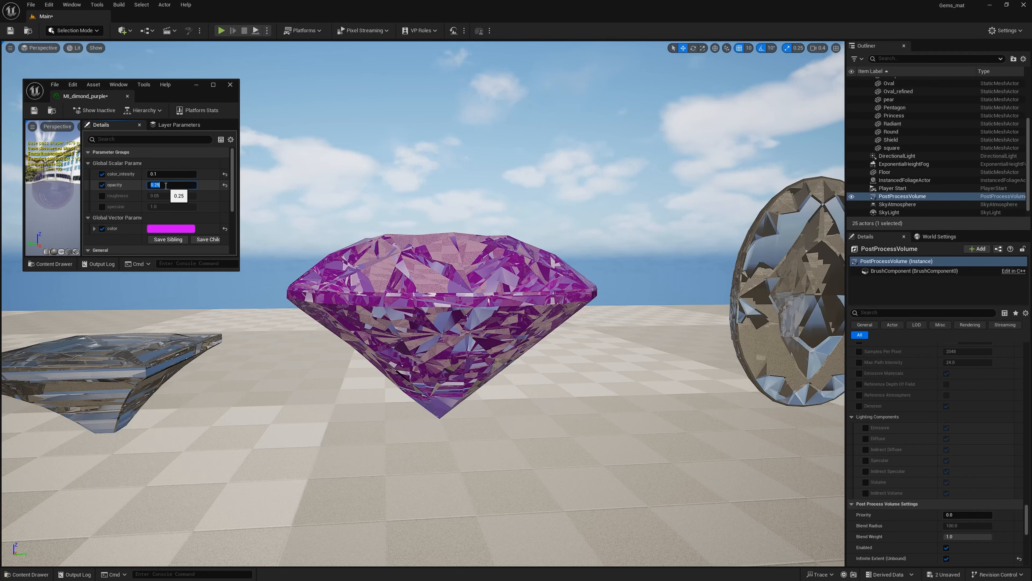
type("0.3")
key("Return")
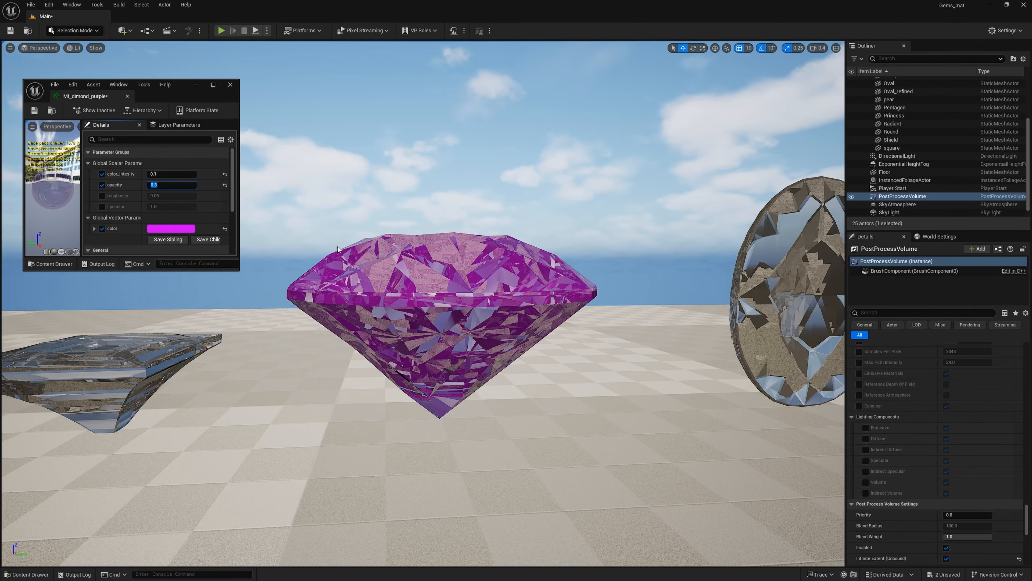
right_click_drag(386, 280, 404, 293)
left_click(184, 185)
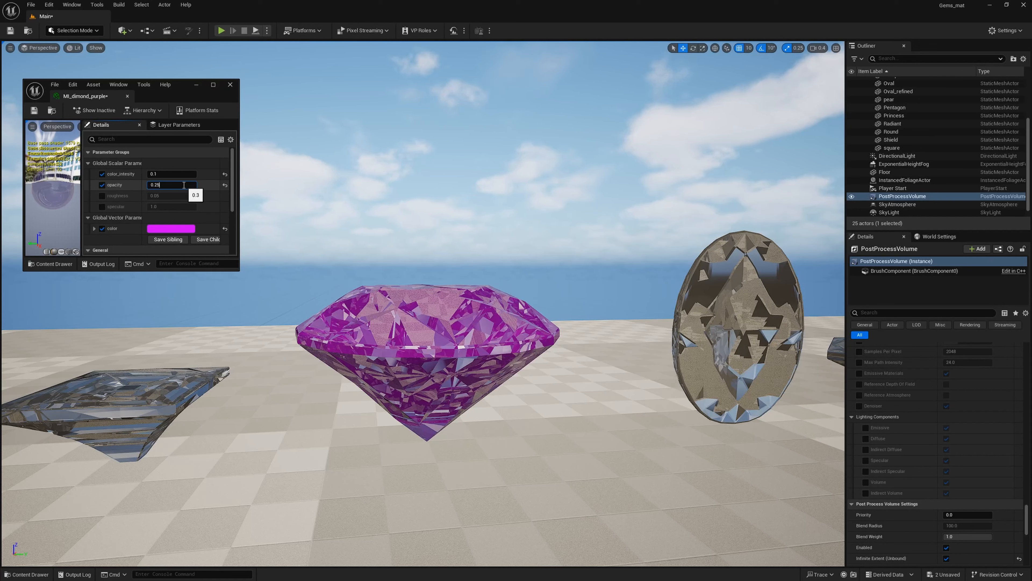
key("Return")
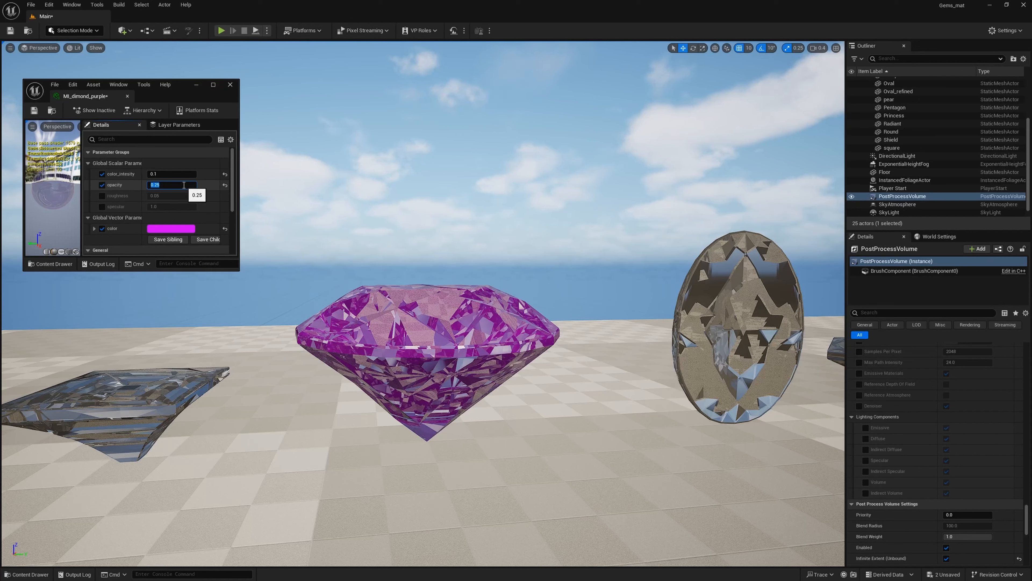
- Try different roughness values on the purple diamond, then reset roughness and disable its override
left_click(102, 196)
left_click_drag(172, 195, 200, 196)
mouse_move(427, 350)
right_mouse_down()
mouse_move(378, 337)
mouse_move(455, 327)
mouse_move(429, 347)
right_mouse_up()
left_click_drag(170, 196, 144, 195)
left_click(224, 196)
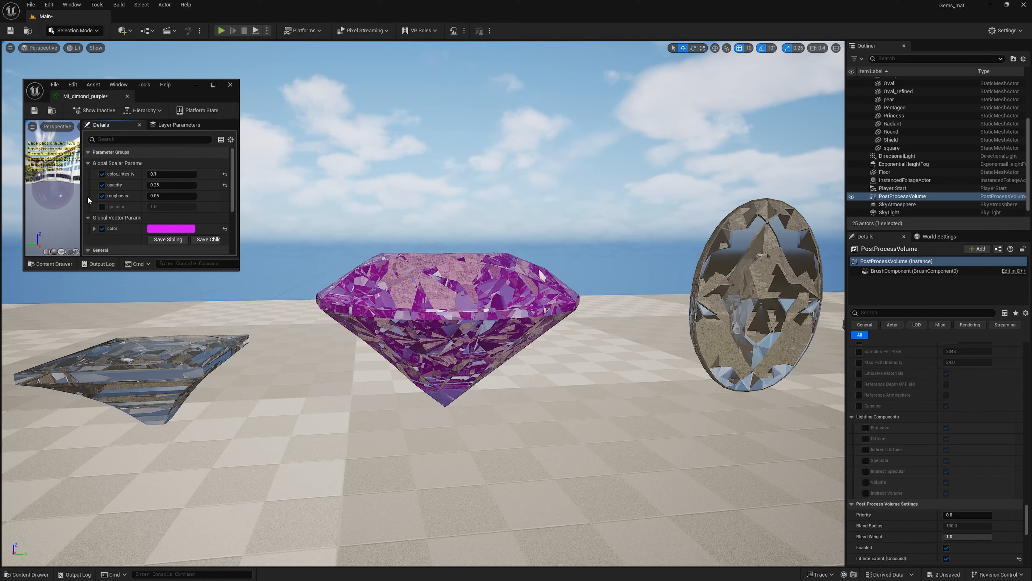
left_click(102, 196)
- Enable the specular override, compare 0 with 1, keep it at 1, and close the purple material instance
left_click(102, 207)
left_click(173, 206)
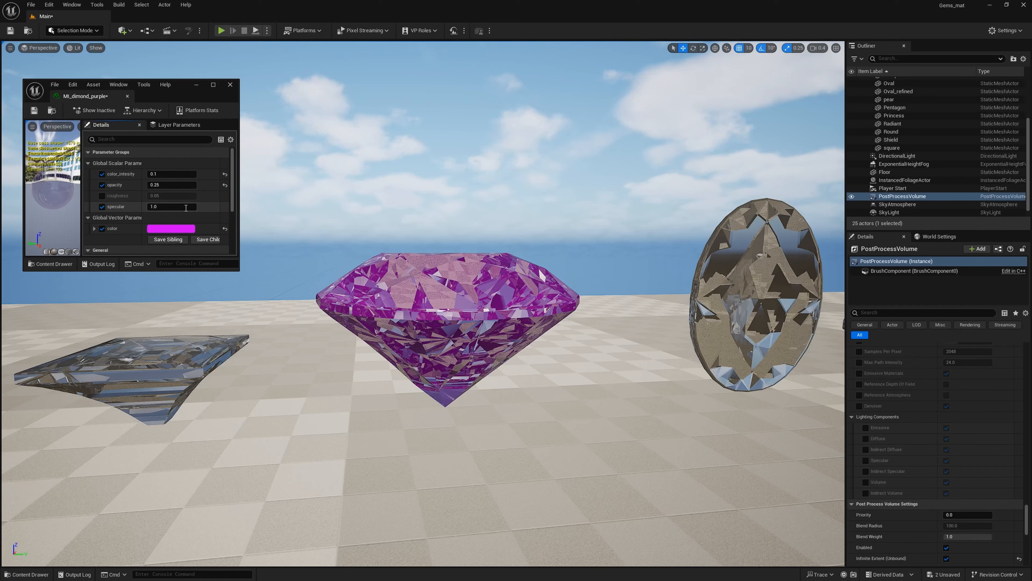
type("0")
key("Return")
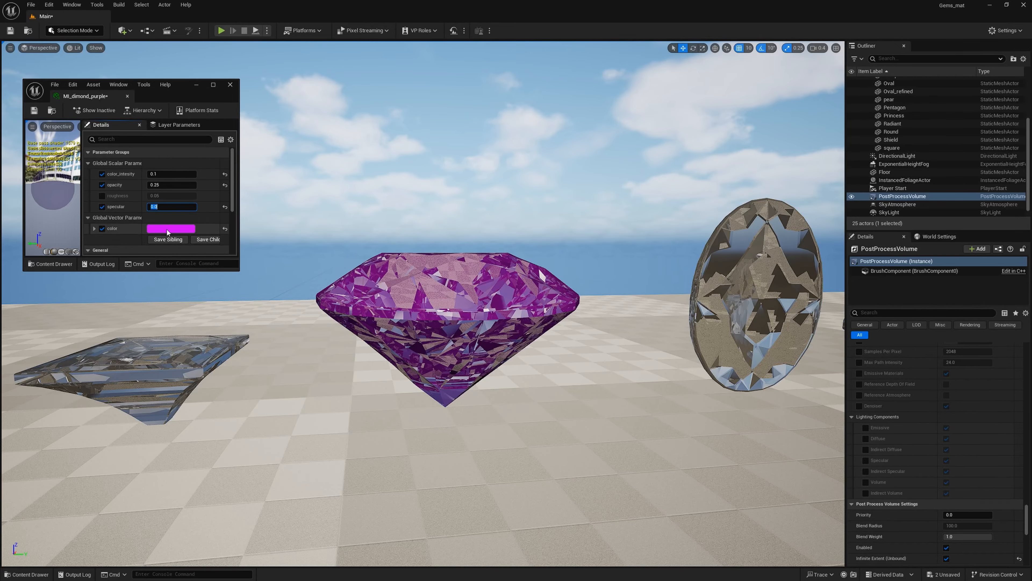
type("1")
mouse_move(390, 293)
right_mouse_down()
mouse_move(393, 366)
mouse_move(392, 281)
mouse_move(399, 350)
mouse_move(382, 365)
mouse_move(366, 354)
mouse_move(362, 318)
mouse_move(378, 309)
right_mouse_up()
scroll(116, 149, "down", 1)
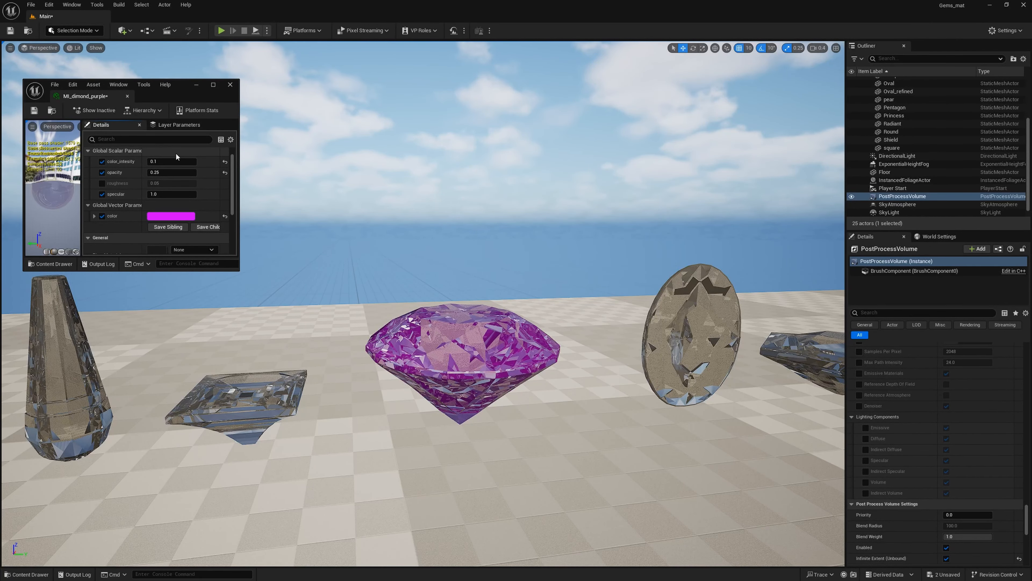
left_click(233, 87)
- Duplicate MI_dimond_purple in the material folder and name the copy MI_dimond_light_blue
key("ctrl+space")
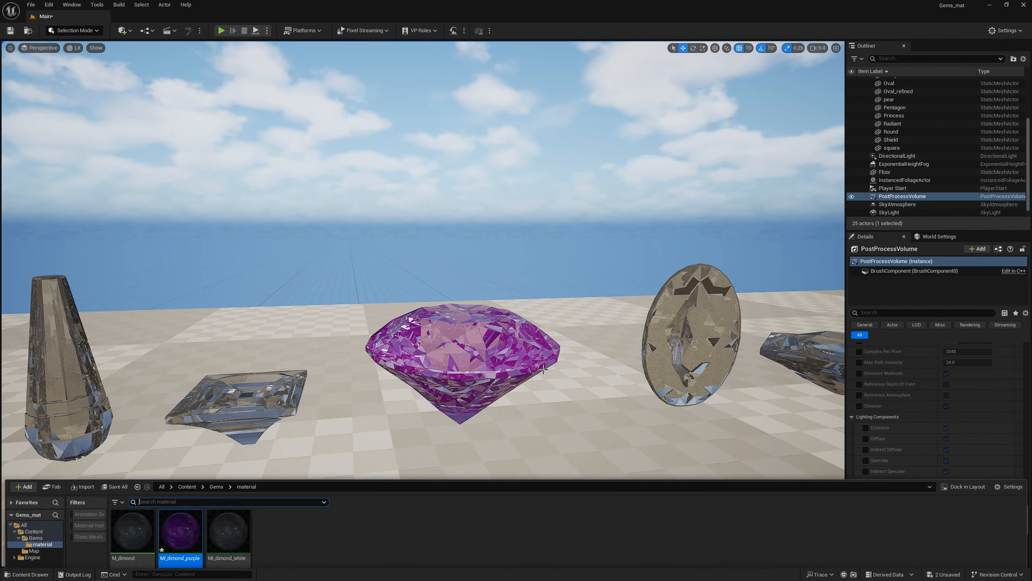
key("ctrl+d")
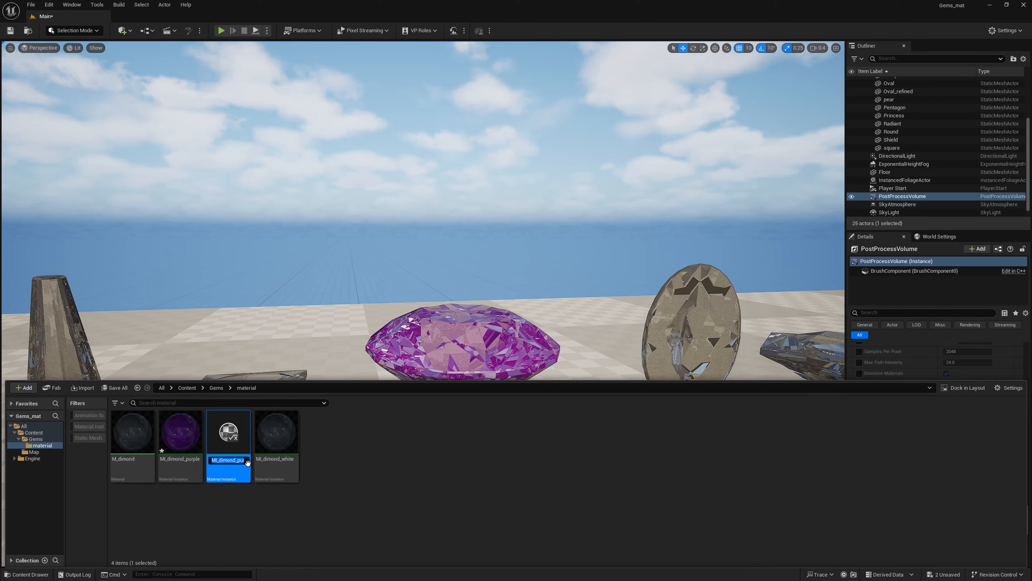
key("BackSpace")
key("BackSpace")
key("BackSpace")
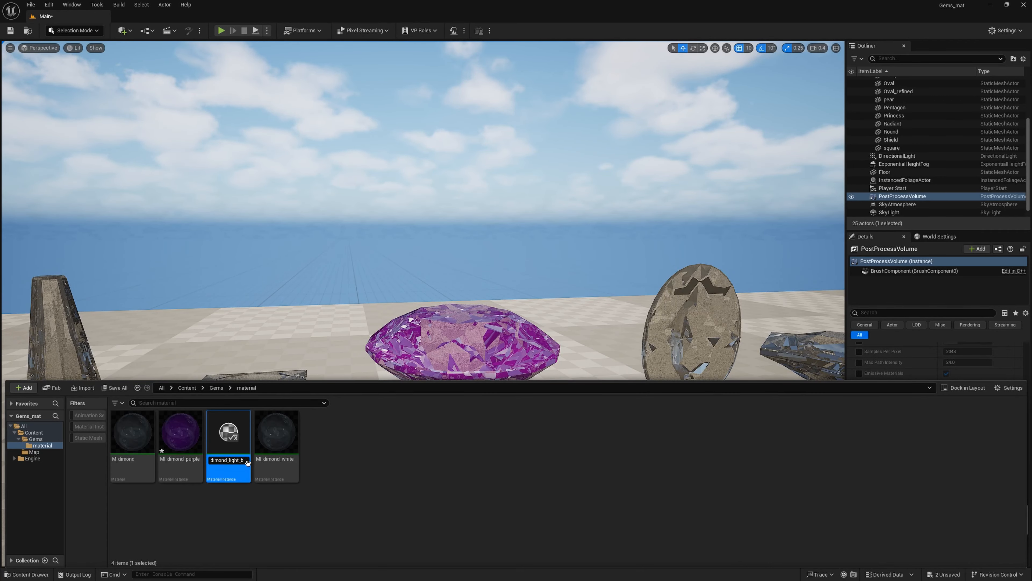
key("Return")
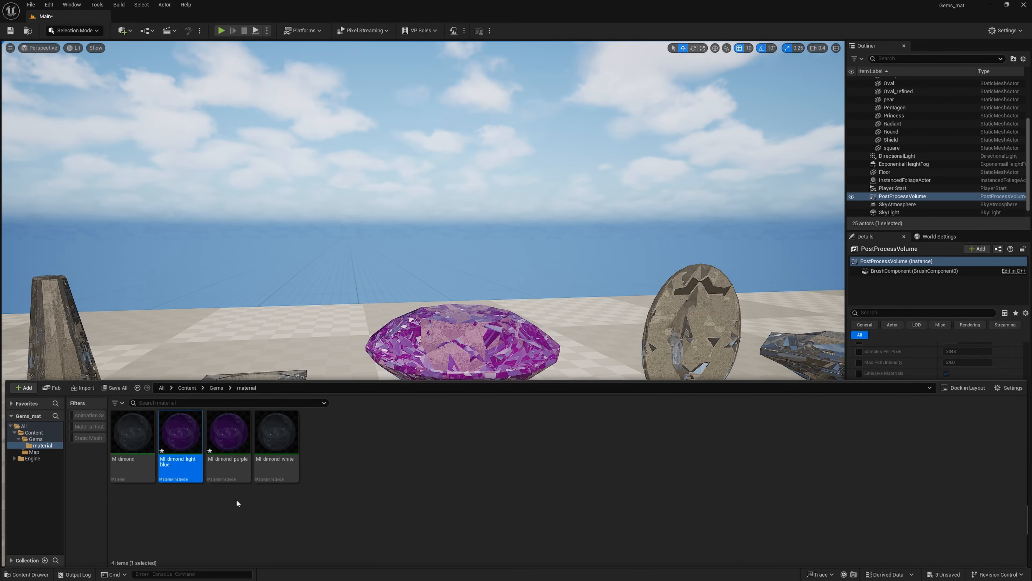
- Apply MI_dimond_light_blue to the tall tapered gem beside the shield-shaped gem and open that material instance for editing
right_click_drag(228, 285, 349, 329)
right_click_drag(451, 359, 451, 297)
key("ctrl+space")
left_click_drag(185, 453, 335, 288)
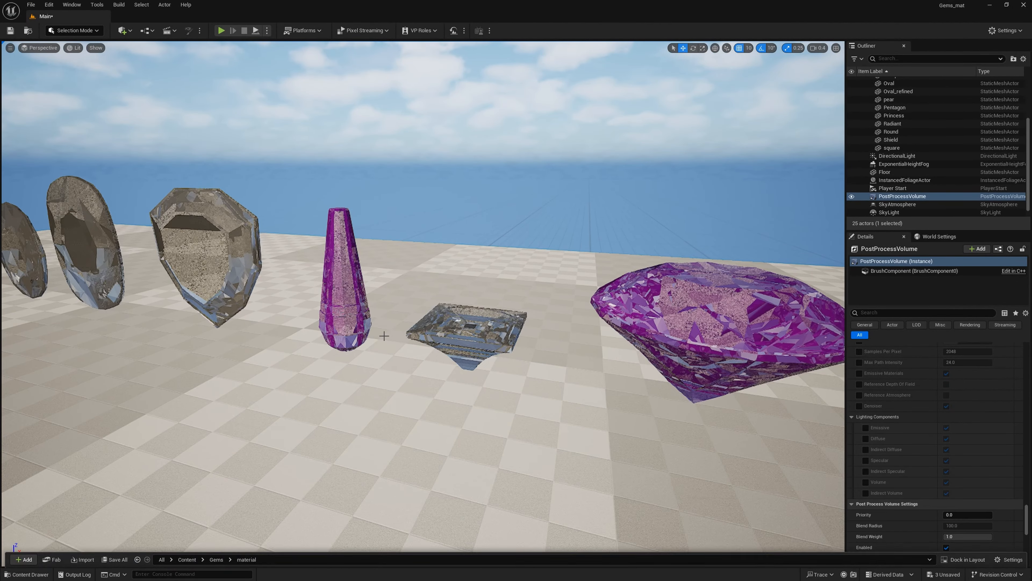
right_click_drag(385, 335, 424, 359)
key("ctrl+space")
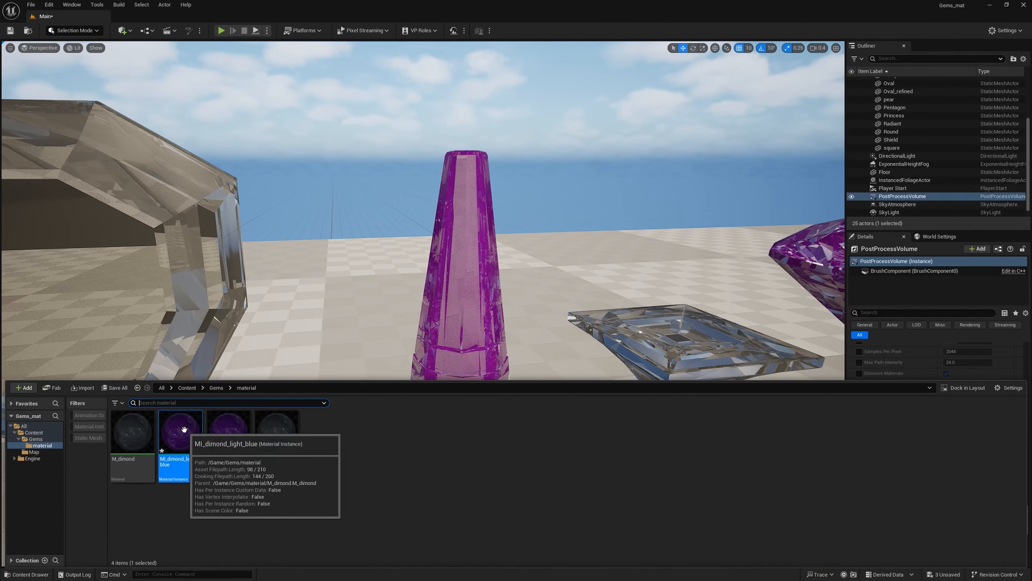
double_click(195, 436)
- Change the light blue instance's color to cyan with R 0.0, G 1.0, B 1.0 and A 0.995
left_click(170, 228)
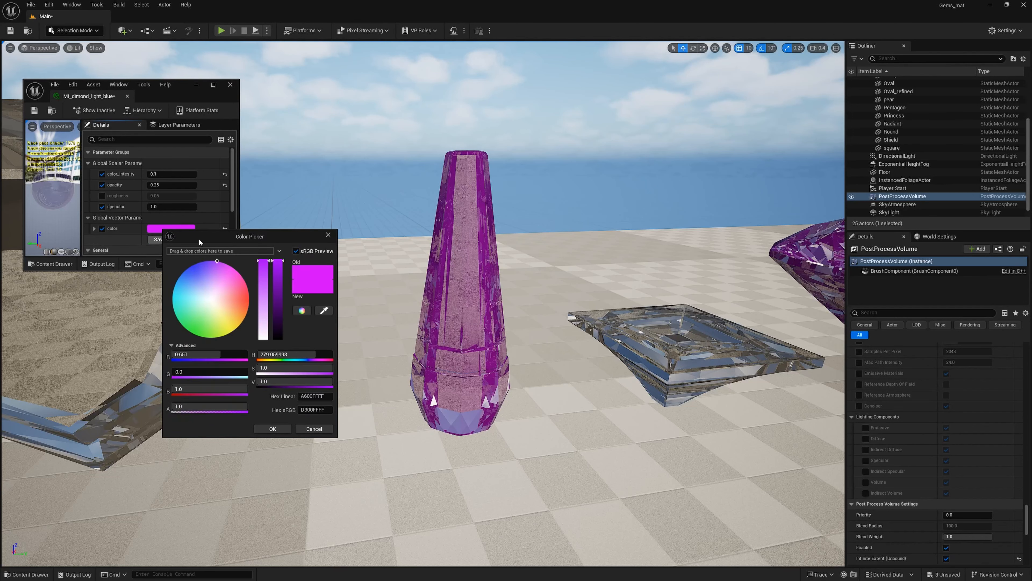
left_click_drag(189, 362, 1, 330)
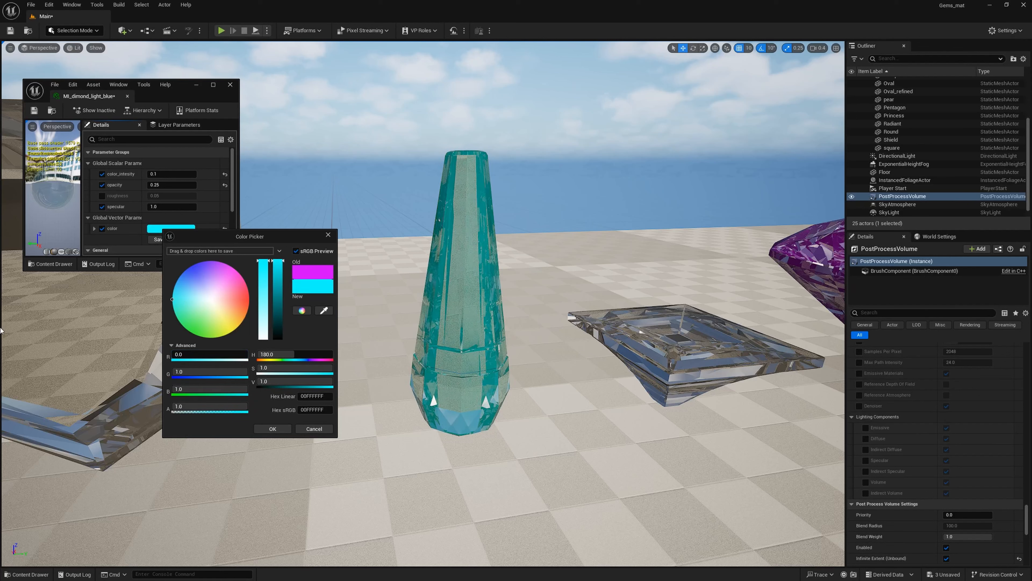
left_click_drag(243, 389, 247, 389)
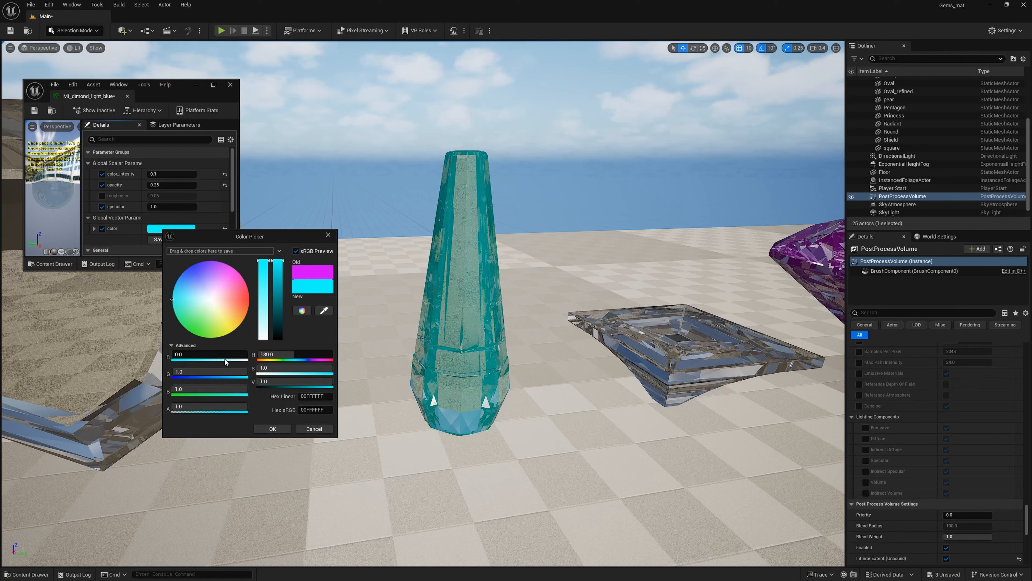
left_click_drag(204, 355, 199, 354)
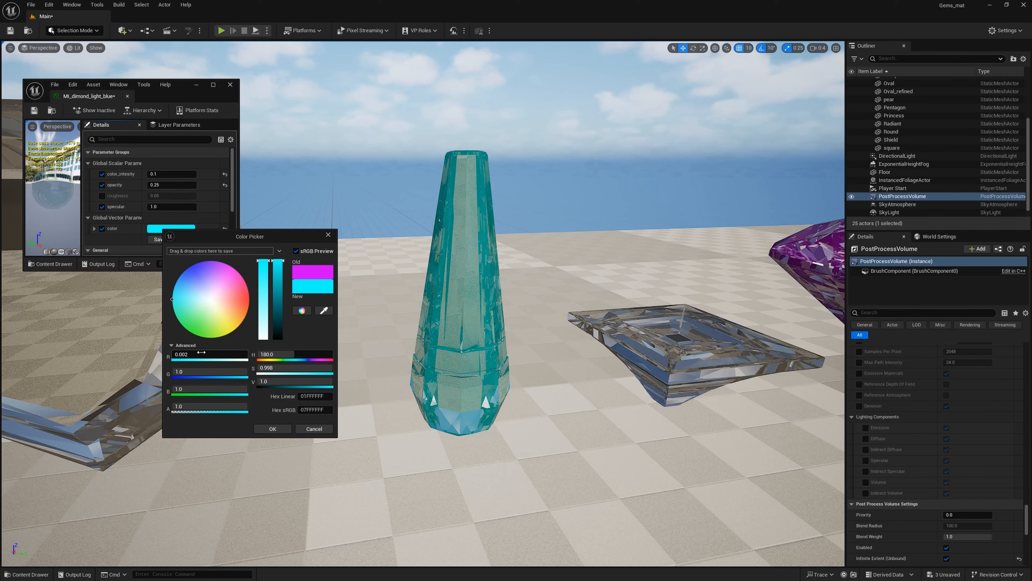
left_click_drag(209, 354, 203, 354)
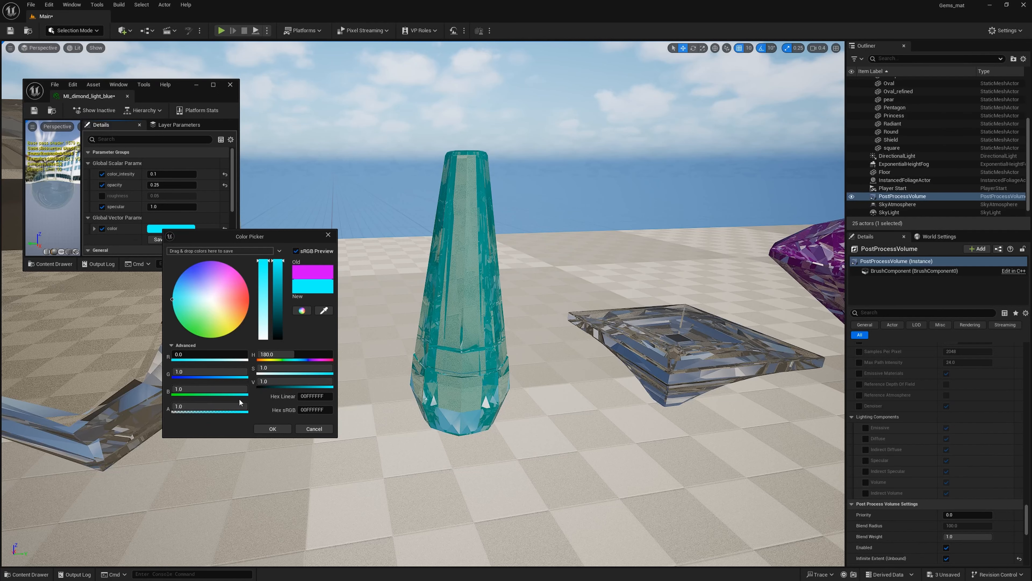
left_click_drag(209, 406, 207, 406)
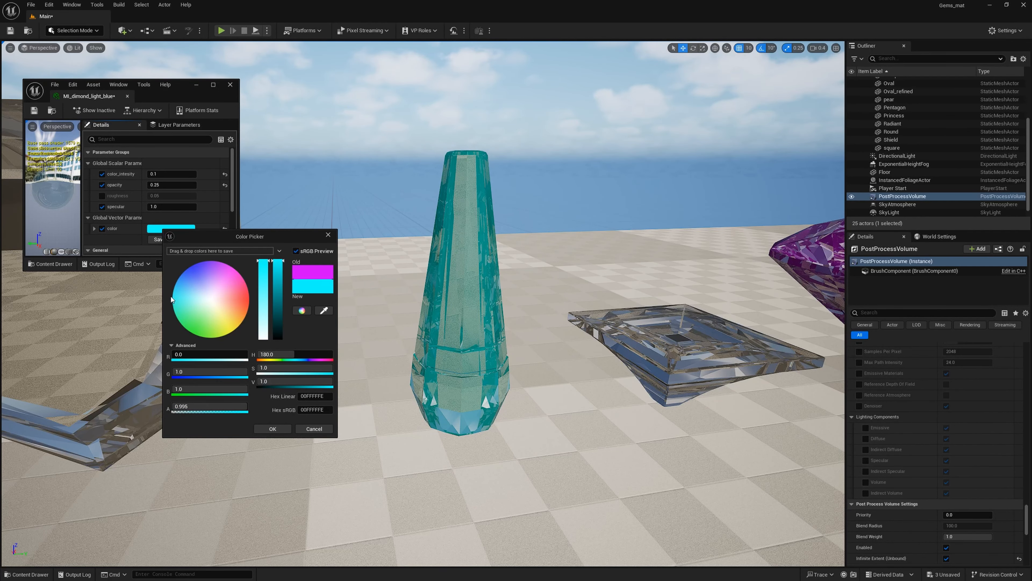
- Shift the cyan toward blue at a hue of about 193.5, with G about 0.775, and close the color picker
mouse_move(174, 299)
left_mouse_down()
mouse_move(168, 278)
mouse_move(160, 288)
left_mouse_up()
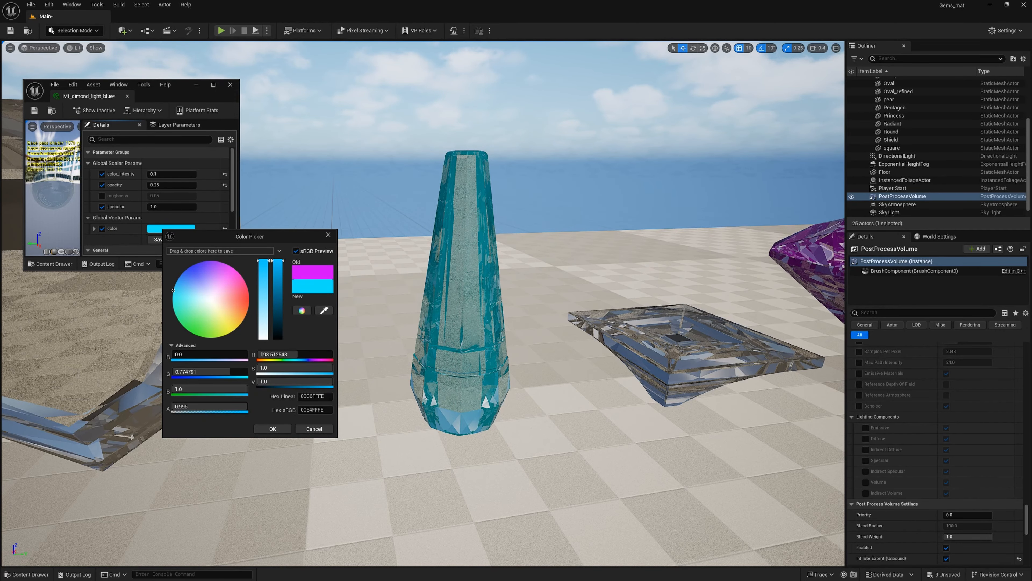
right_click_drag(390, 326, 394, 305)
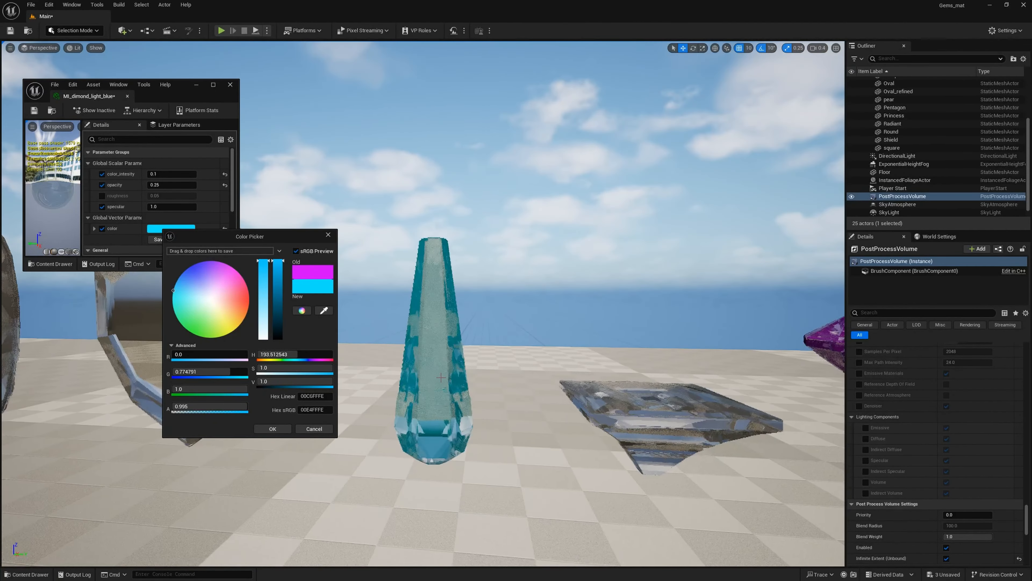
left_click(329, 234)
- Reset opacity to its default 0.2, set color_intensity to 0.1, and close the light blue material instance
left_click(224, 175)
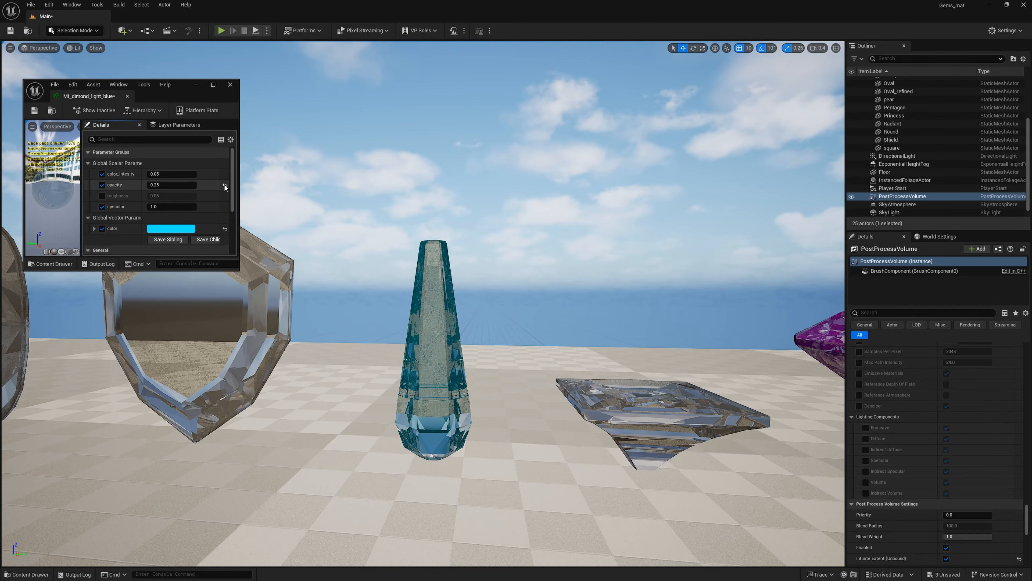
left_click(225, 186)
mouse_move(309, 219)
right_mouse_down()
mouse_move(374, 230)
mouse_move(300, 228)
mouse_move(337, 228)
mouse_move(346, 245)
mouse_move(311, 264)
mouse_move(277, 231)
mouse_move(301, 232)
right_mouse_up()
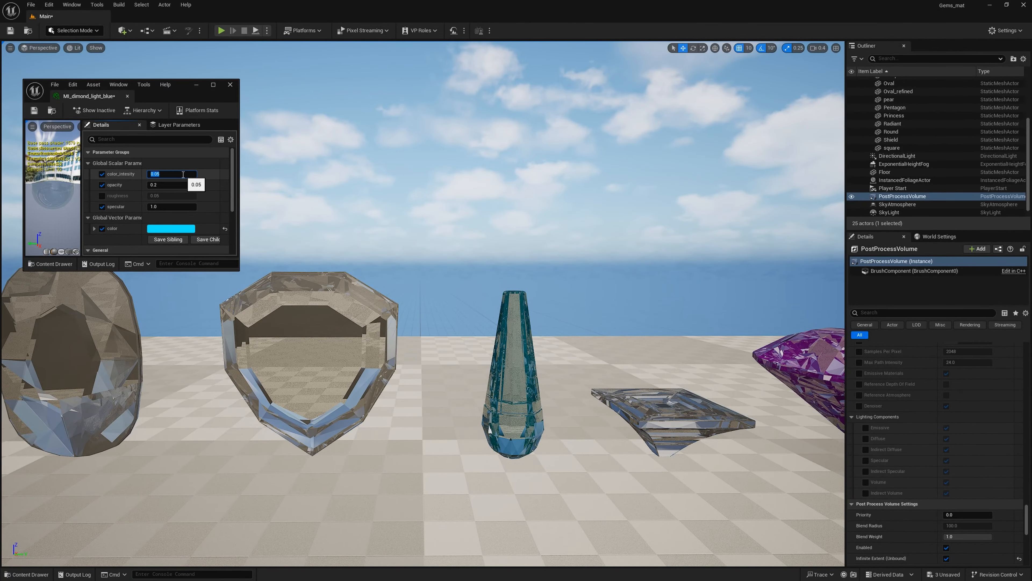
left_click(183, 174)
type("0.1")
key("Return")
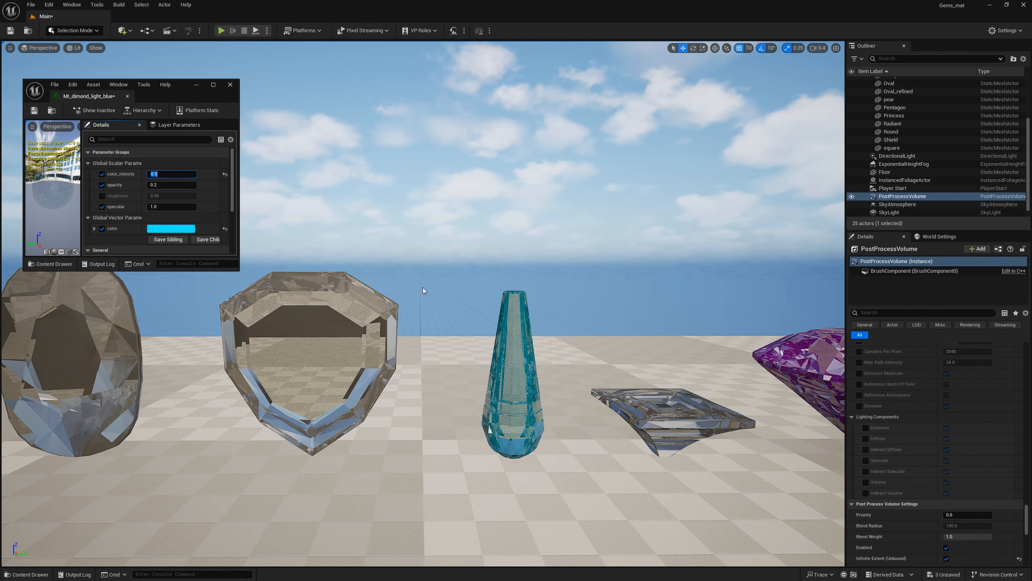
right_click_drag(285, 228, 301, 234)
right_click_drag(378, 193, 329, 199)
left_click(230, 84)
- Duplicate MI_dimond_light_blue in the material folder and name the copy MI_dimond_light_pink
right_click_drag(412, 266, 435, 259)
key("ctrl+space")
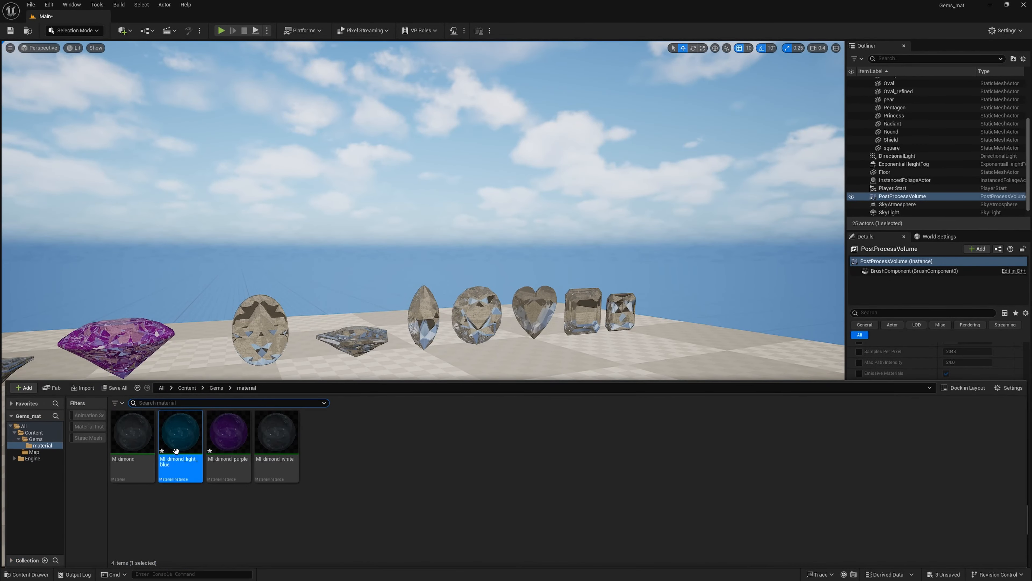
key("ctrl+d")
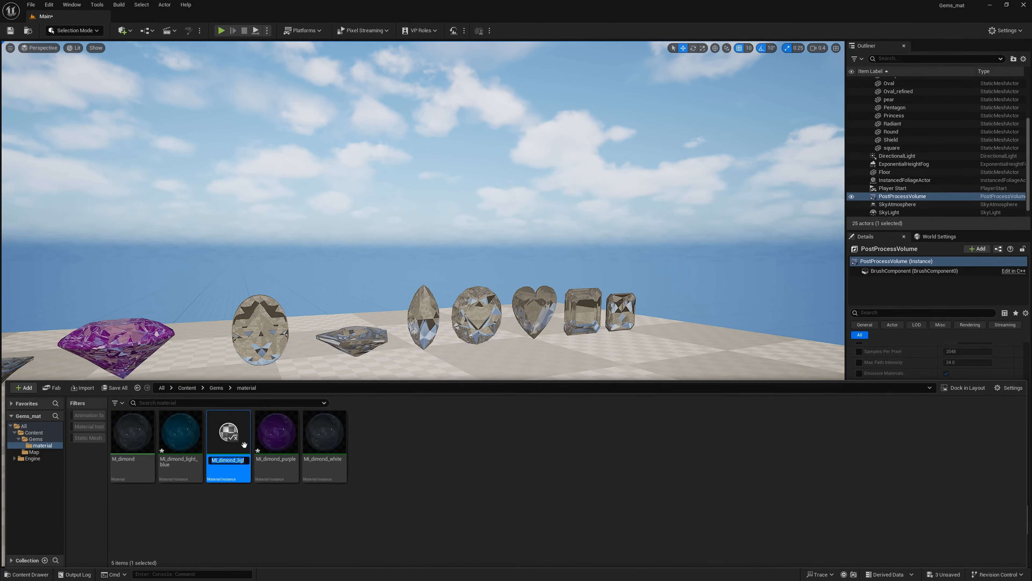
key("BackSpace")
key("BackSpace")
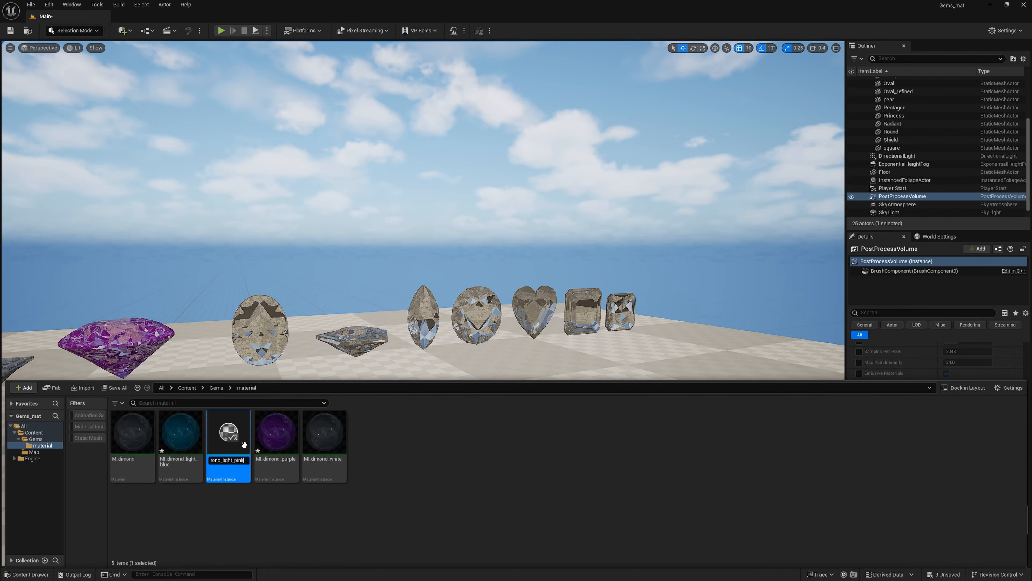
type("pink")
key("Return")
- Apply MI_dimond_light_pink to the heart-shaped gem and open that material instance for editing
left_click_drag(244, 441, 528, 311)
key("ctrl+space")
double_click(246, 441)
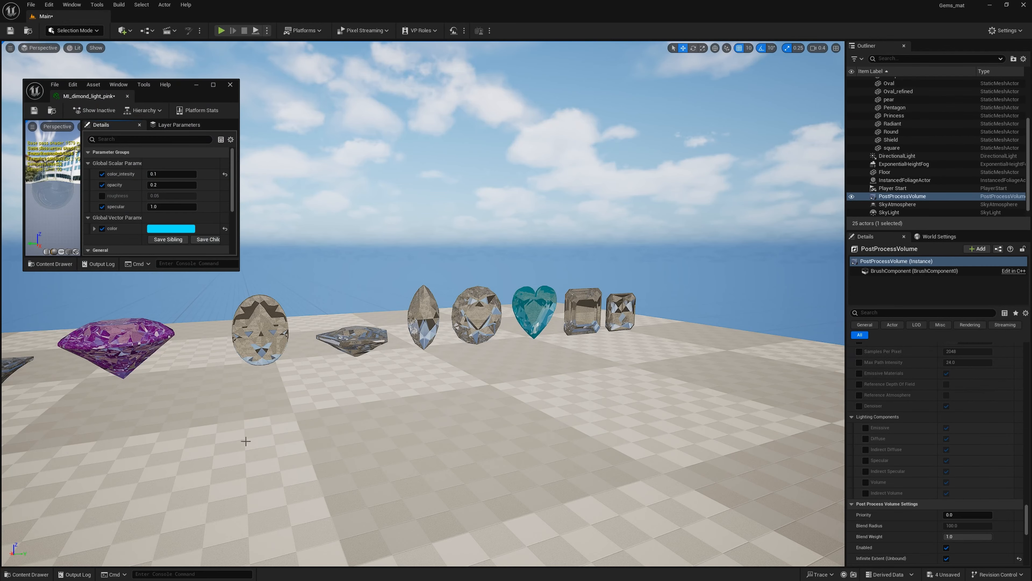
- Change the light pink material instance's color from cyan to a fully saturated pink at a hue of about 322.5
left_click(171, 228)
mouse_move(223, 286)
left_mouse_down()
mouse_move(249, 265)
mouse_move(273, 283)
mouse_move(266, 249)
left_mouse_up()
key("w")
right_click_drag(407, 244, 443, 248)
key("w")
key("d")
key("s")
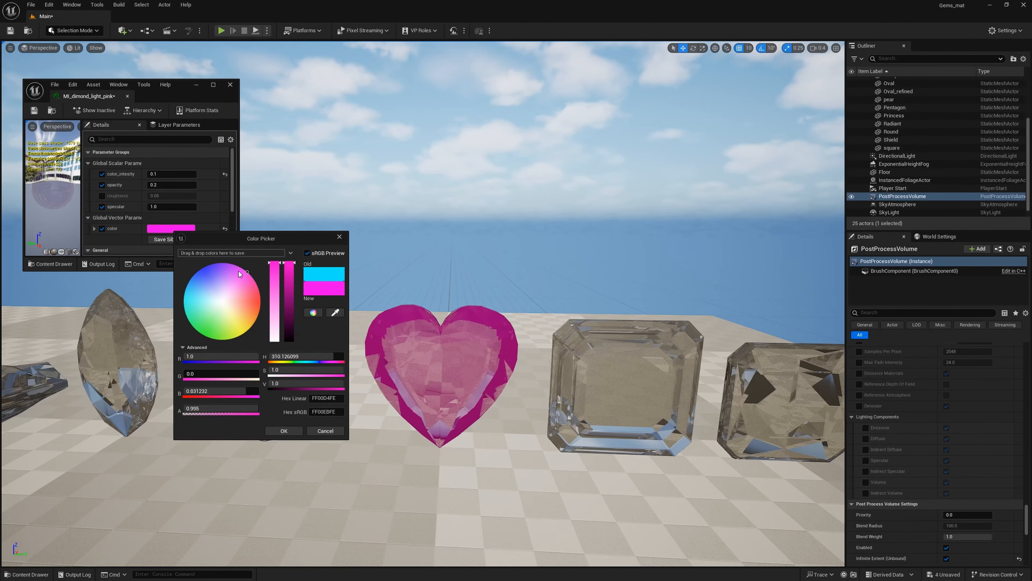
mouse_move(249, 274)
left_mouse_down()
mouse_move(260, 280)
mouse_move(271, 269)
mouse_move(244, 289)
mouse_move(268, 272)
left_mouse_up()
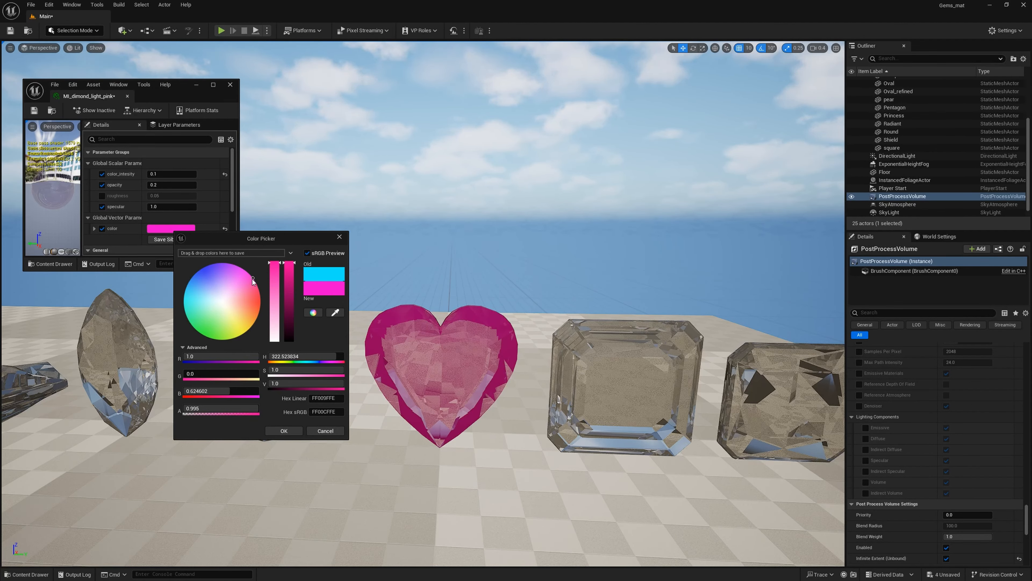
- Try a near-white pale green on the heart gem, with a hue of about 144.5 and saturation about 0.18
mouse_move(252, 281)
left_mouse_down()
mouse_move(228, 260)
mouse_move(173, 254)
mouse_move(142, 311)
mouse_move(269, 366)
mouse_move(301, 285)
mouse_move(210, 107)
mouse_move(191, 271)
mouse_move(248, 273)
mouse_move(227, 300)
mouse_move(237, 306)
mouse_move(242, 296)
mouse_move(216, 318)
mouse_move(209, 291)
mouse_move(228, 295)
mouse_move(216, 305)
left_mouse_up()
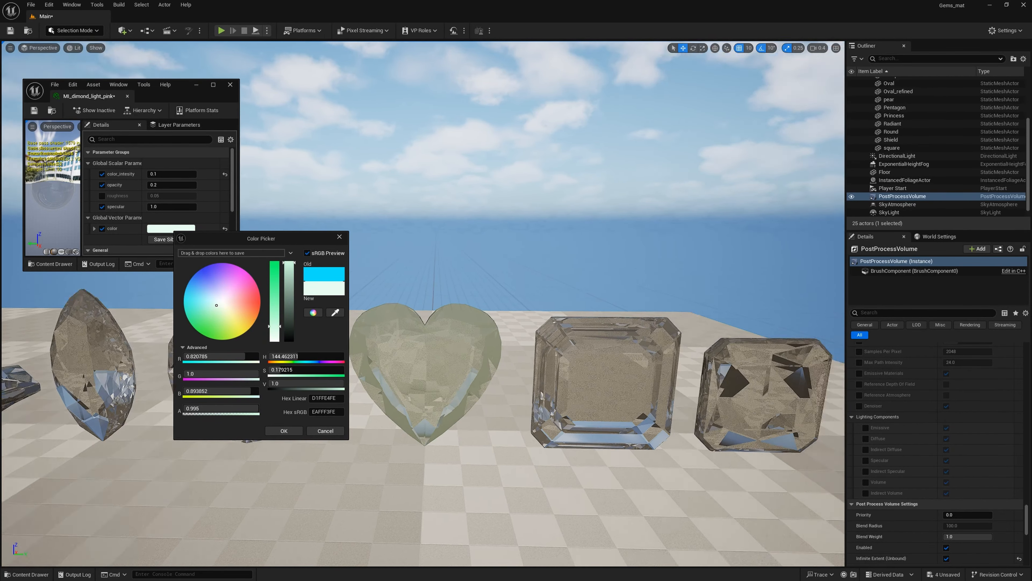
key("d")
right_click_drag(459, 309, 427, 305)
key("w")
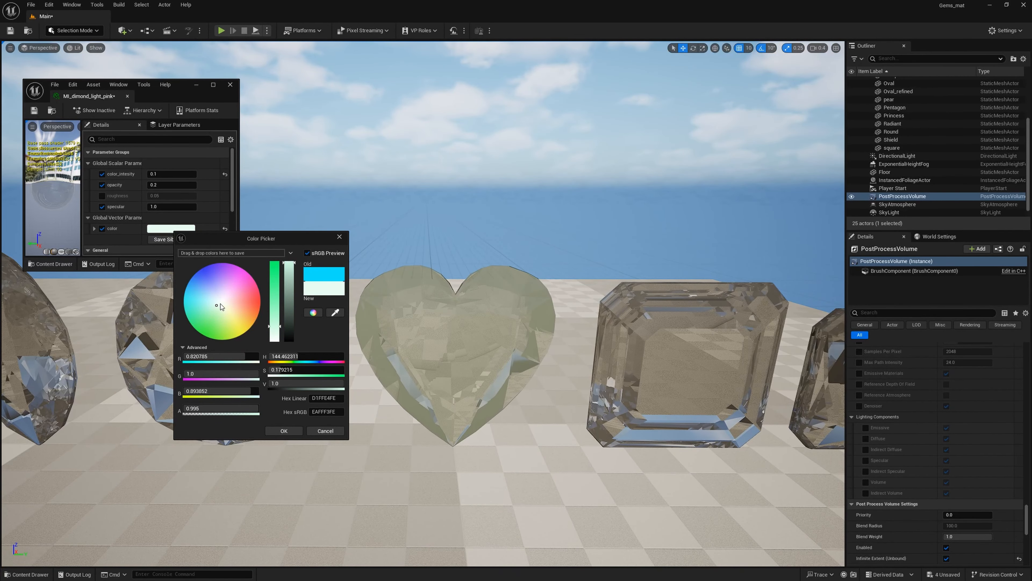
- Set the color to a saturated pink with R 1.0, G 0.0 and B about 0.598, and accept it
mouse_move(218, 308)
left_mouse_down()
mouse_move(252, 276)
mouse_move(305, 265)
mouse_move(289, 279)
mouse_move(289, 268)
left_mouse_up()
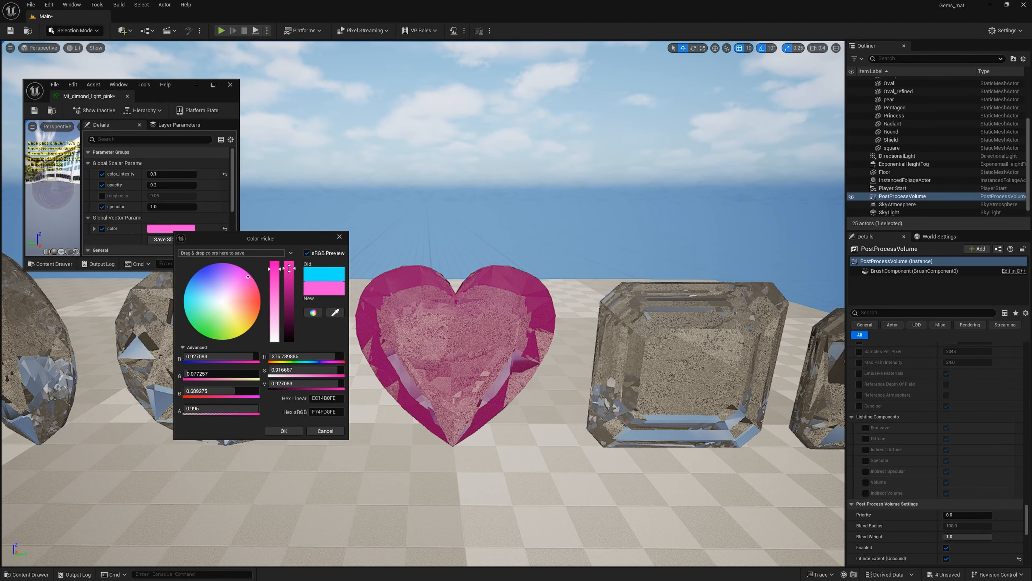
mouse_move(455, 333)
right_mouse_down()
mouse_move(496, 358)
mouse_move(504, 350)
right_mouse_up()
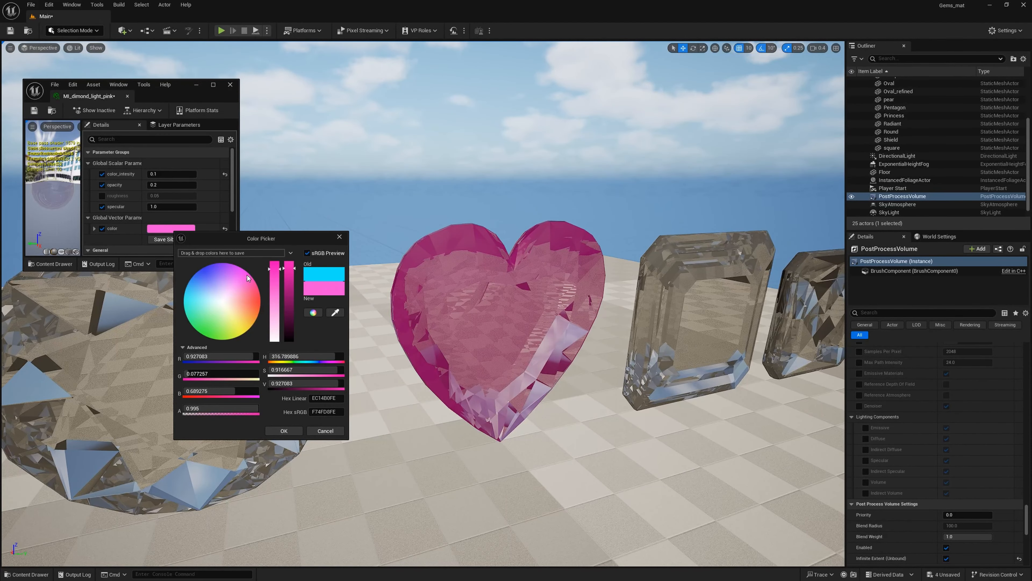
left_click_drag(244, 275, 248, 272)
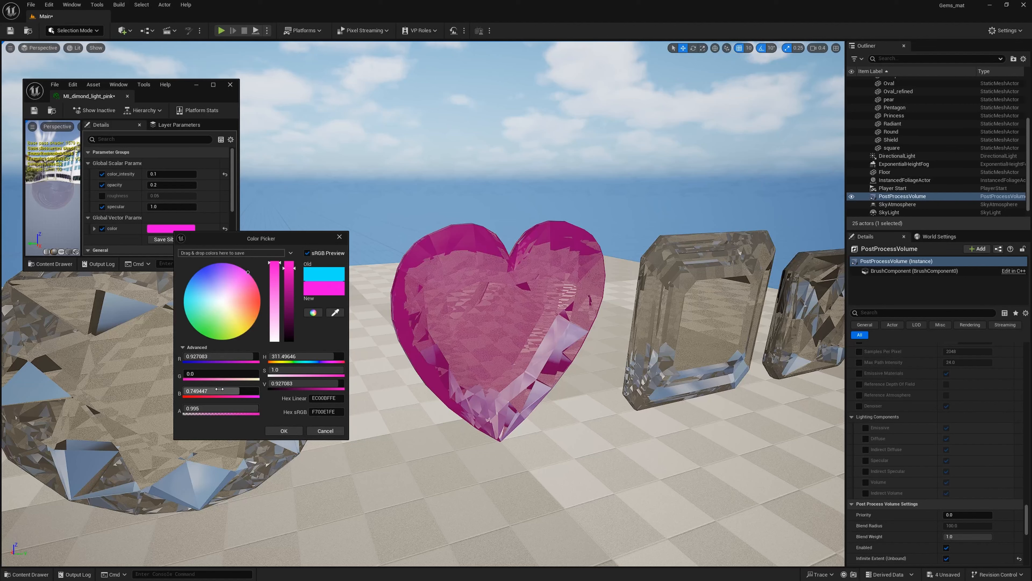
left_click_drag(219, 389, 252, 389)
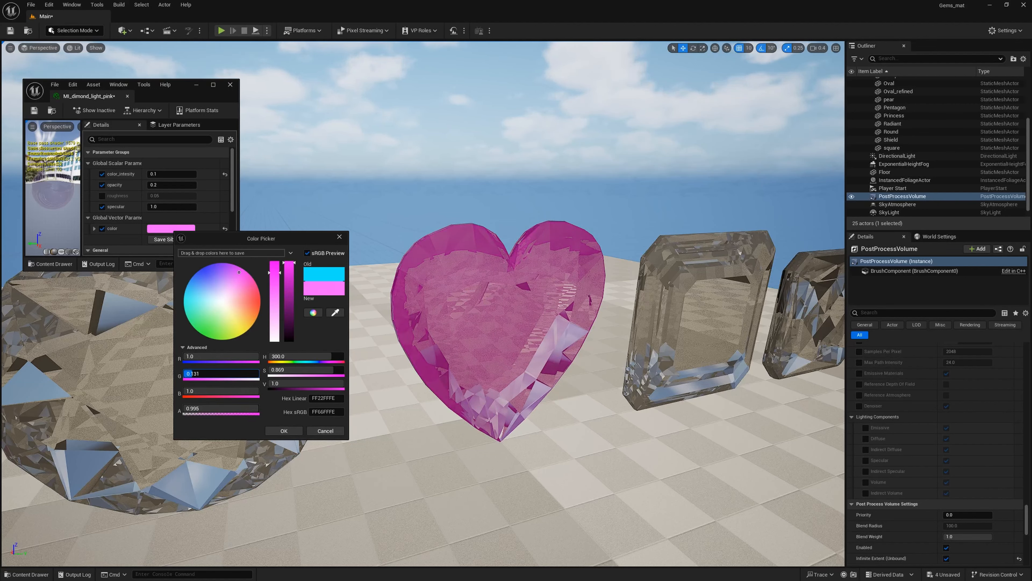
left_click_drag(246, 391, 234, 391)
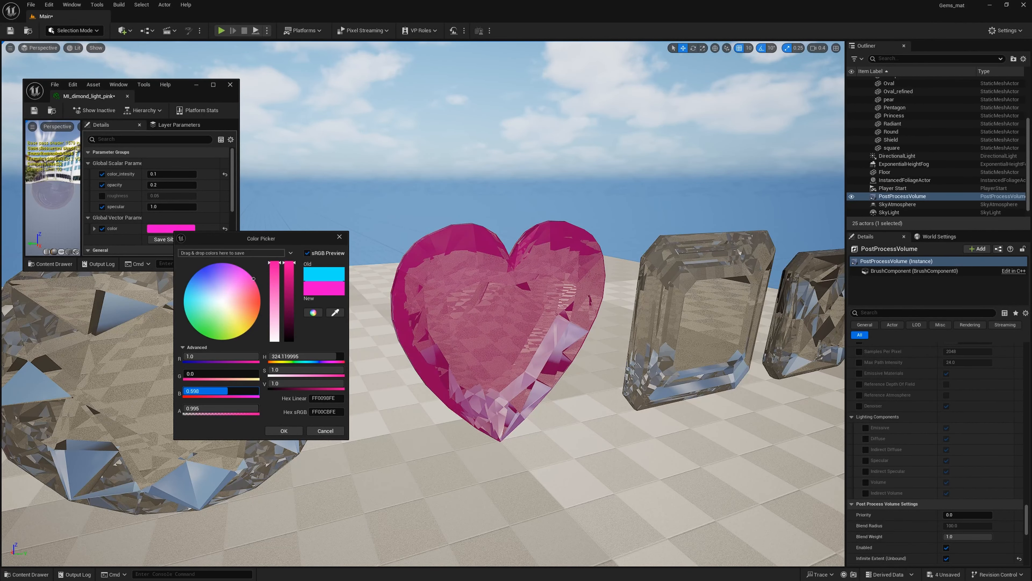
left_click(286, 431)
- Set the opacity of the light pink material instance to 0.25 and close its editor
mouse_move(452, 428)
right_mouse_down()
mouse_move(421, 425)
mouse_move(455, 439)
mouse_move(452, 421)
right_mouse_up()
left_click(187, 186)
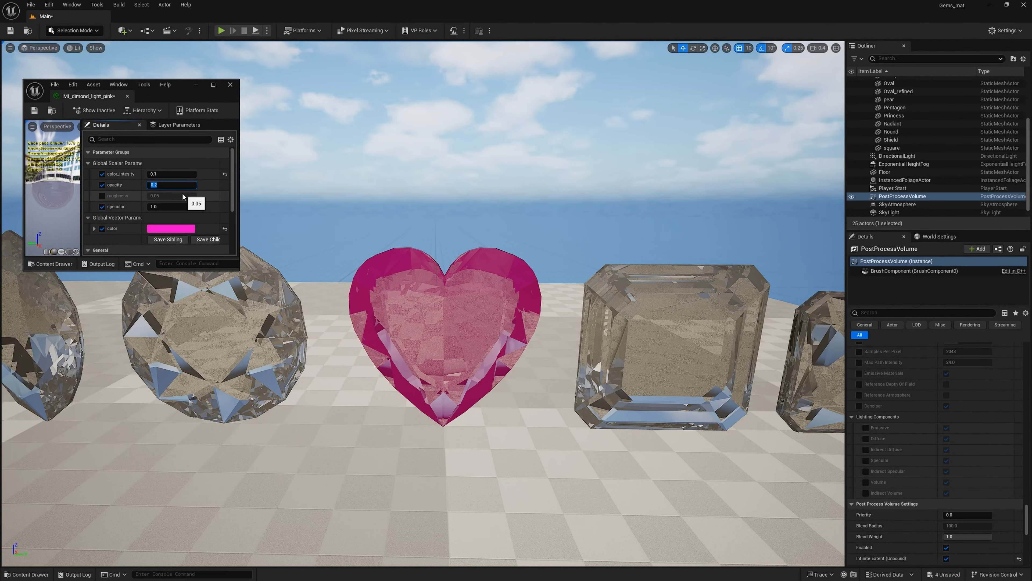
type("0.25")
key("Return")
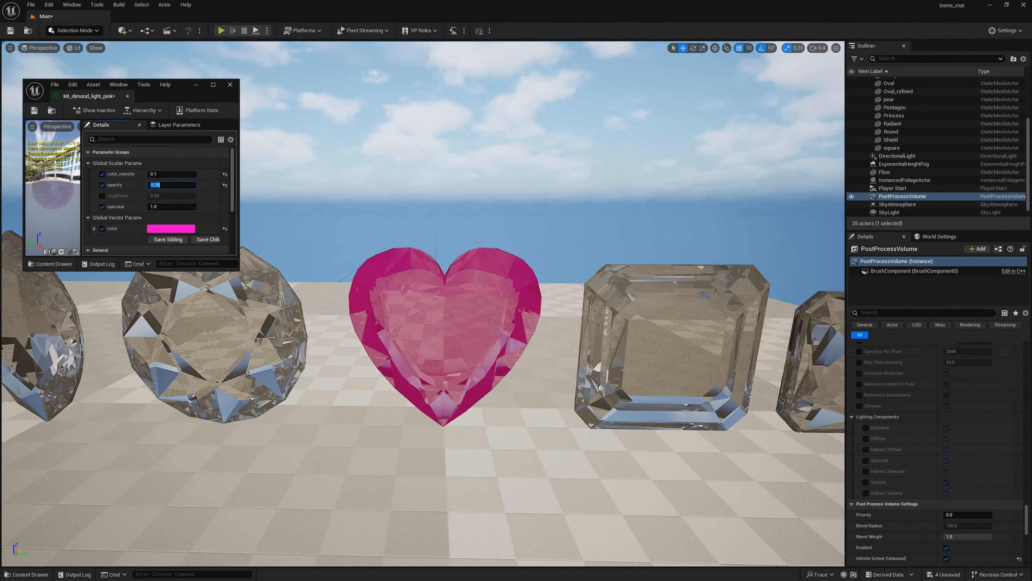
left_click_drag(447, 382, 528, 404, "alt")
right_click_drag(392, 304, 517, 294)
left_click(231, 84)
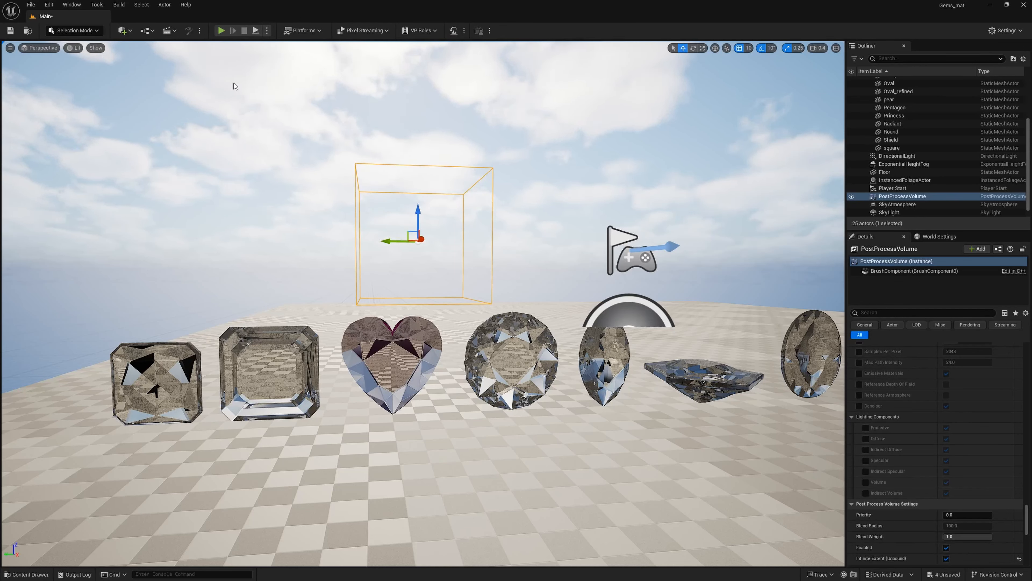
- Rotate the directional light in the viewport to light the visible faces of the gems from a new sun direction
key("ctrl+l")
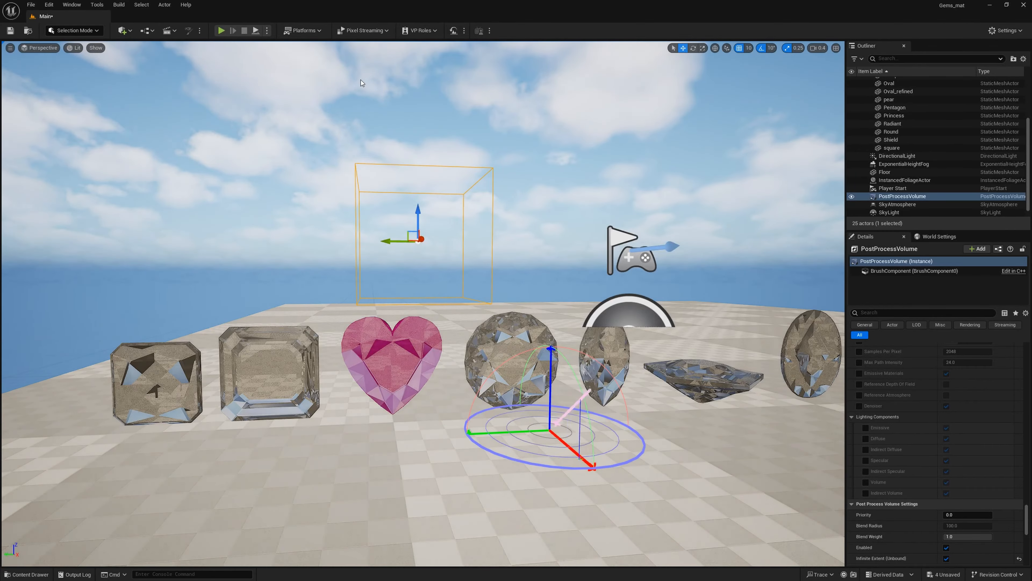
right_click_drag(361, 79, 335, 189)
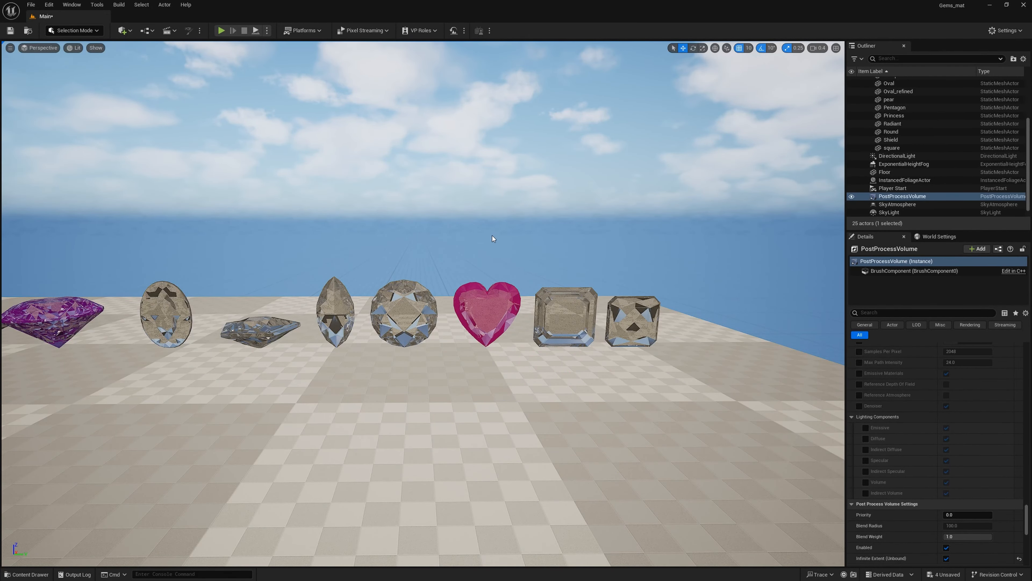
right_click_drag(492, 235, 494, 235)
key("d")
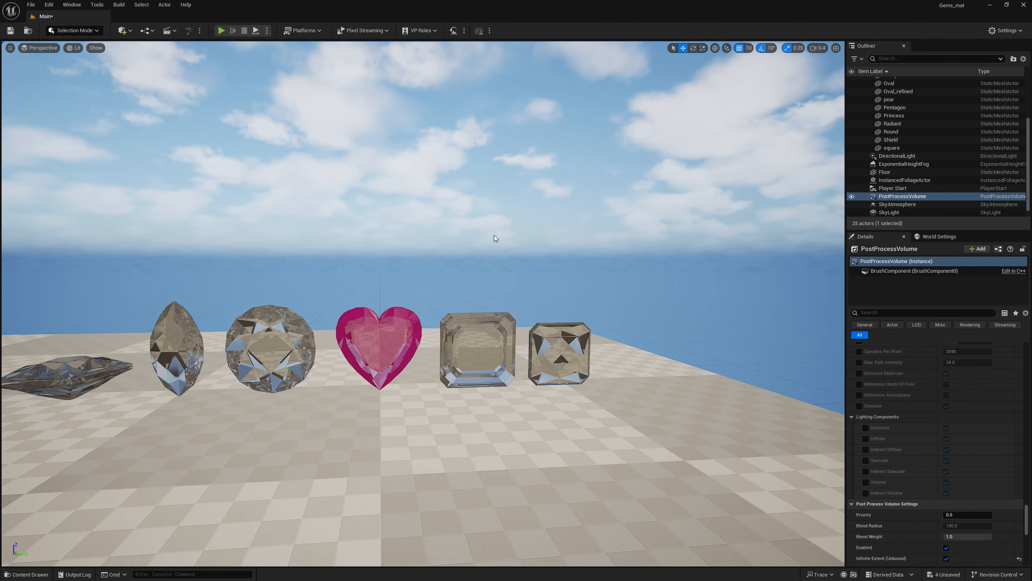